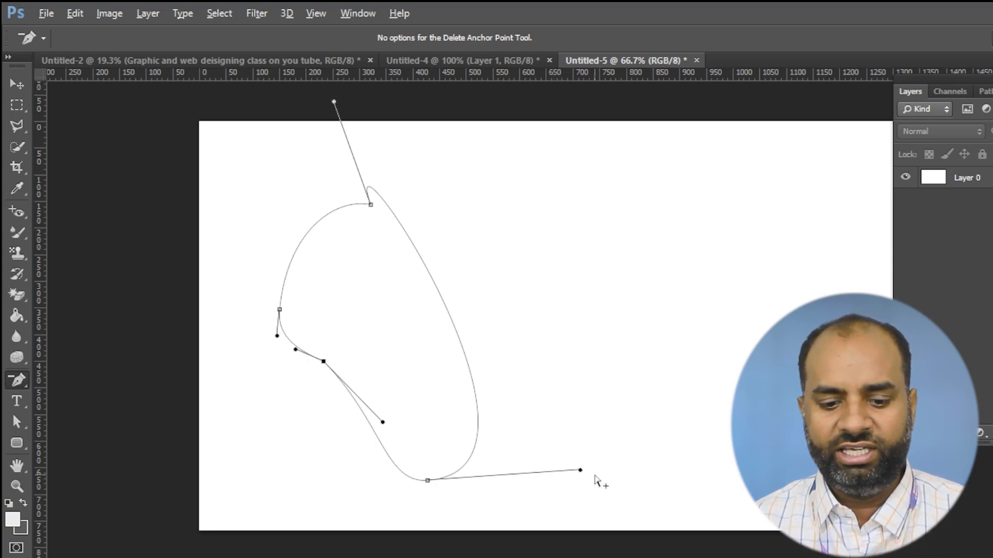
# Step: Widen the closed path by repositioning its curve handles and upper anchor point, and load it as a selection that is cleared again
pyautogui.moveTo(580, 470); pyautogui.dragTo(749, 518)
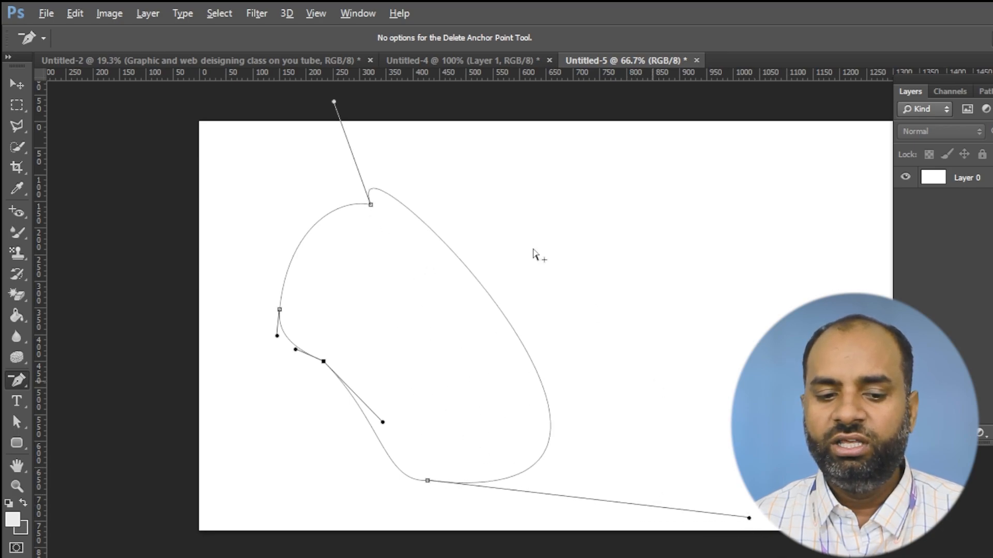
pyautogui.moveTo(334, 102); pyautogui.dragTo(538, 203)
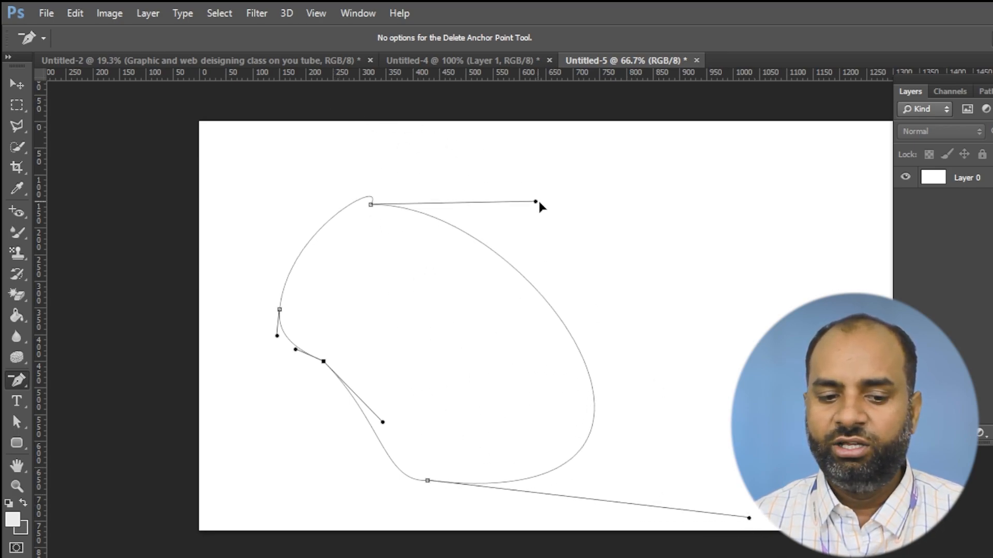
pyautogui.moveTo(371, 209); pyautogui.dragTo(467, 232)
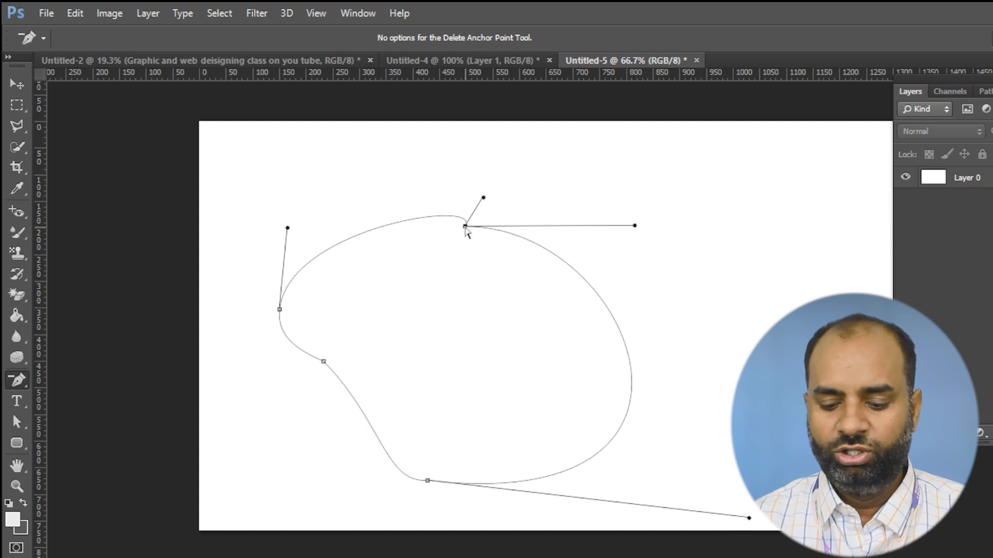
pyautogui.hotkey('ctrl', 'Return')
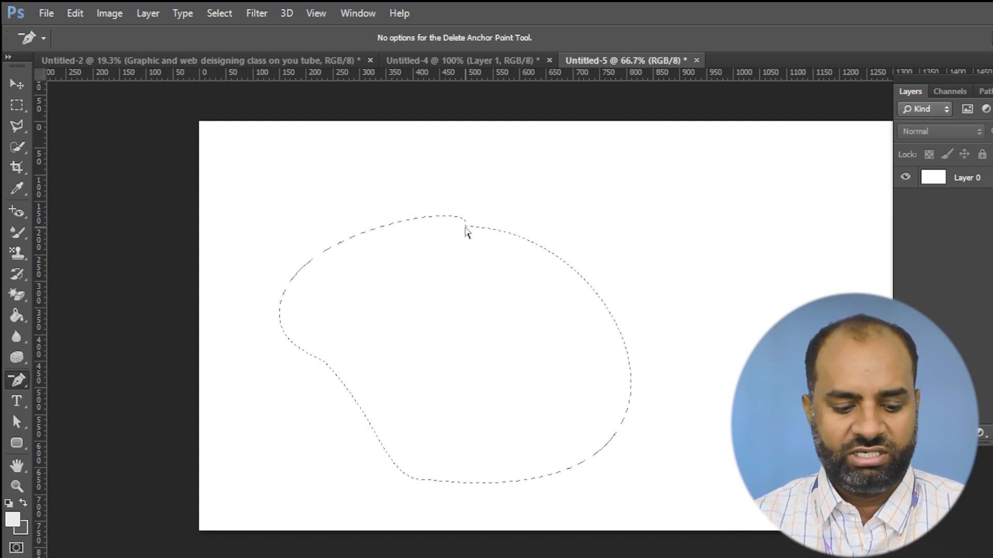
pyautogui.hotkey('ctrl', 'd')
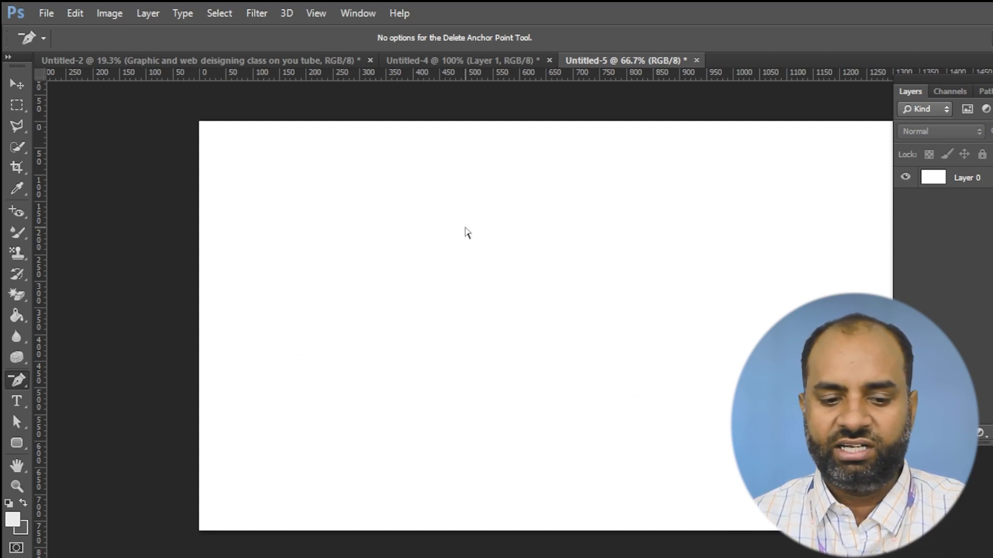
# Step: Draw an open curved path with two smooth anchor points across the middle of the blank canvas using the Pen Tool
pyautogui.rightClick(8, 380)
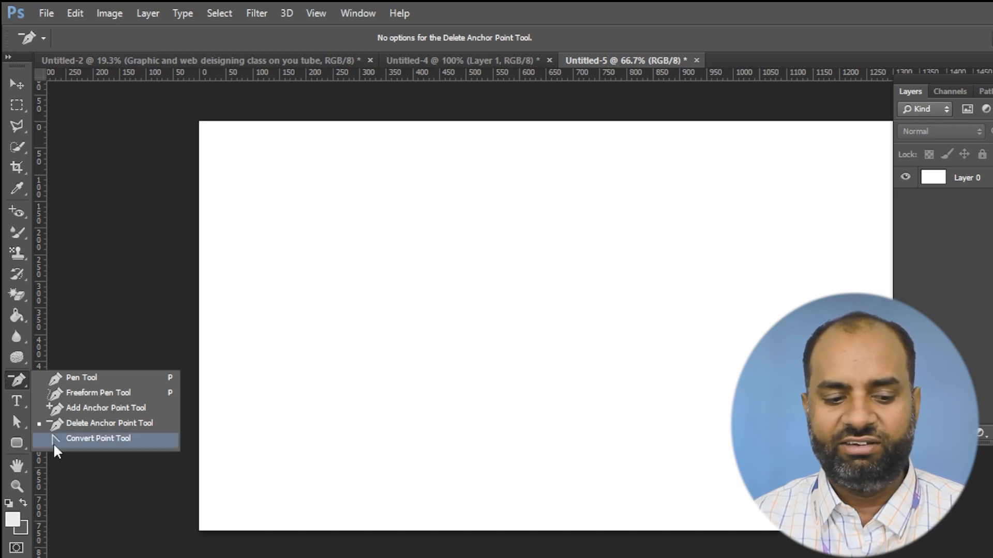
pyautogui.click(60, 377)
pyautogui.moveTo(409, 288); pyautogui.dragTo(379, 355)
pyautogui.moveTo(639, 342); pyautogui.dragTo(779, 444)
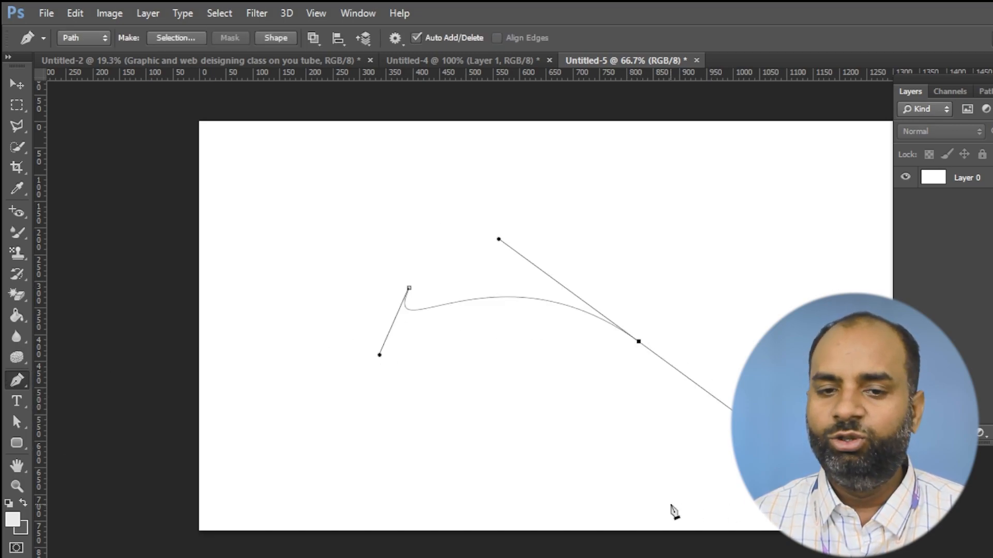
# Step: Reshape the two-point curve with the Convert Point Tool by moving the direction handles of both anchor points independently
pyautogui.rightClick(23, 377)
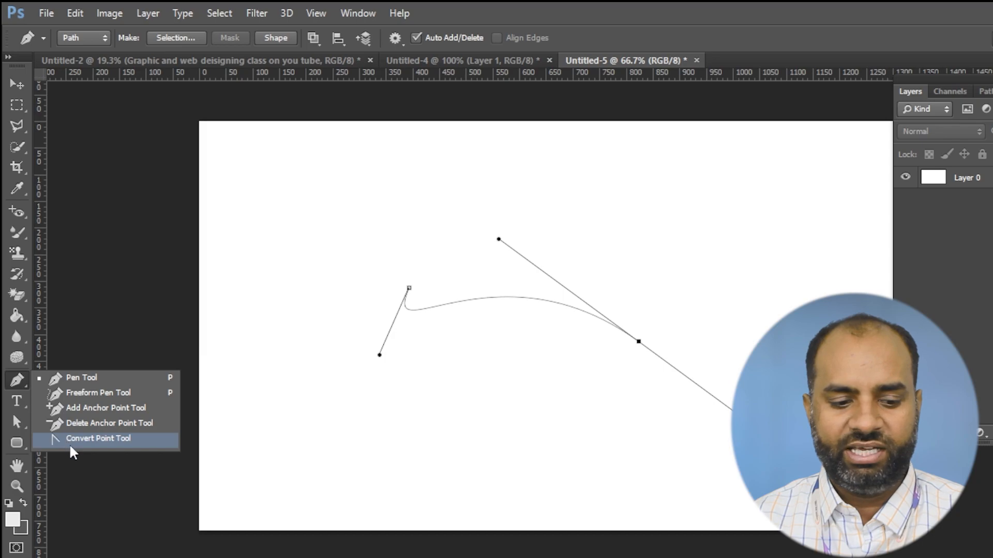
pyautogui.click(69, 443)
pyautogui.moveTo(379, 356); pyautogui.dragTo(556, 488)
pyautogui.moveTo(499, 239); pyautogui.dragTo(459, 153)
pyautogui.moveTo(780, 447); pyautogui.dragTo(672, 351)
pyautogui.moveTo(556, 490); pyautogui.dragTo(426, 494)
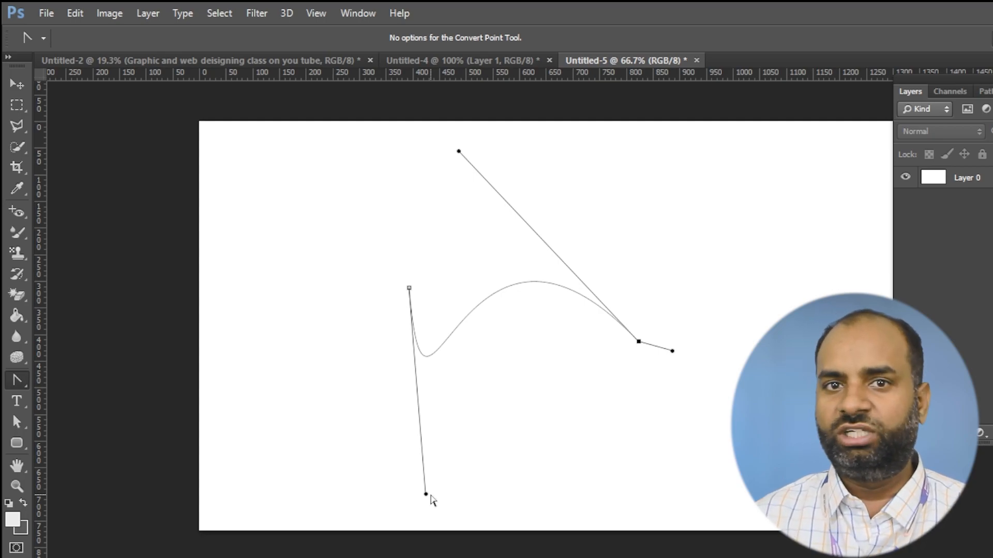
# Step: Adjust the curve's starting anchor with the Convert Point Tool and delete the whole path
pyautogui.click(17, 382)
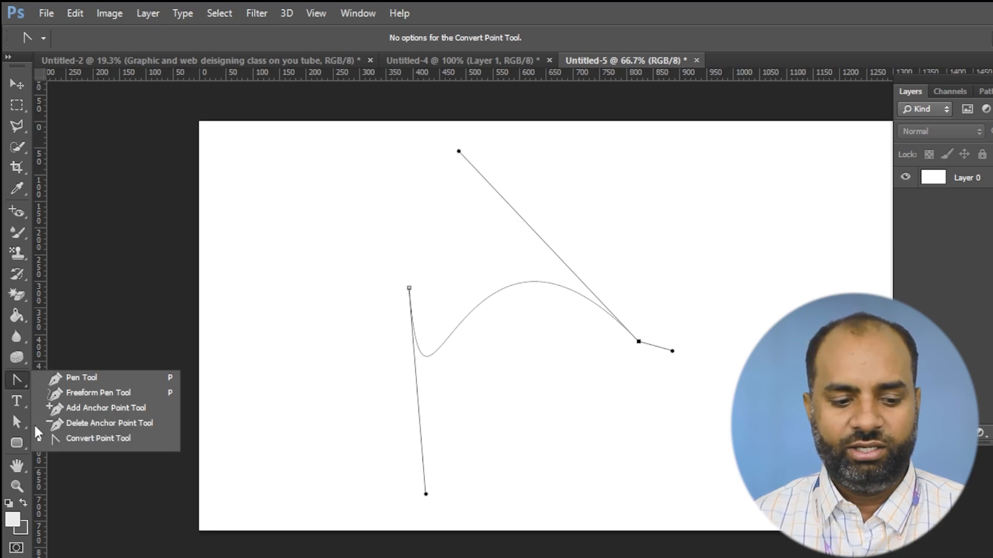
pyautogui.click(84, 439)
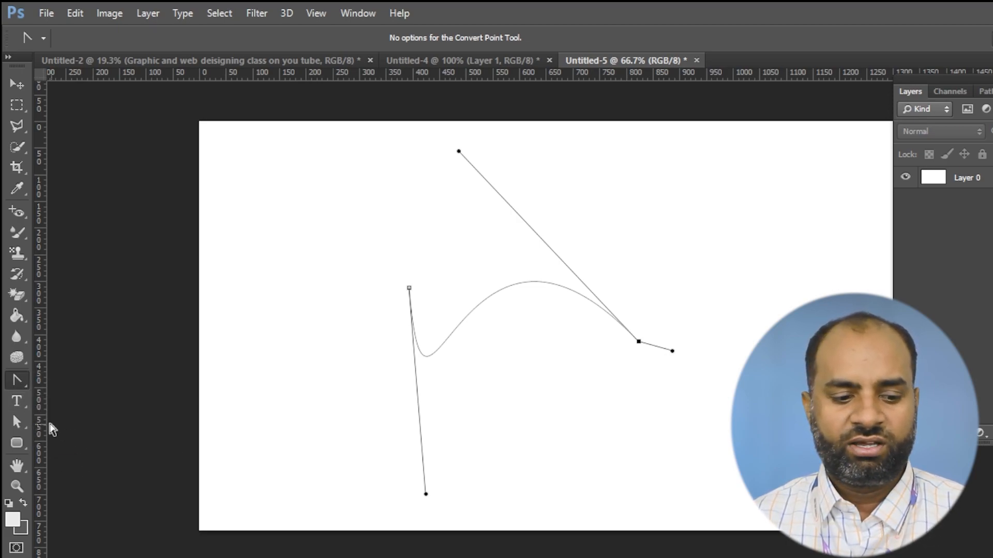
pyautogui.click(23, 383)
pyautogui.click(76, 441)
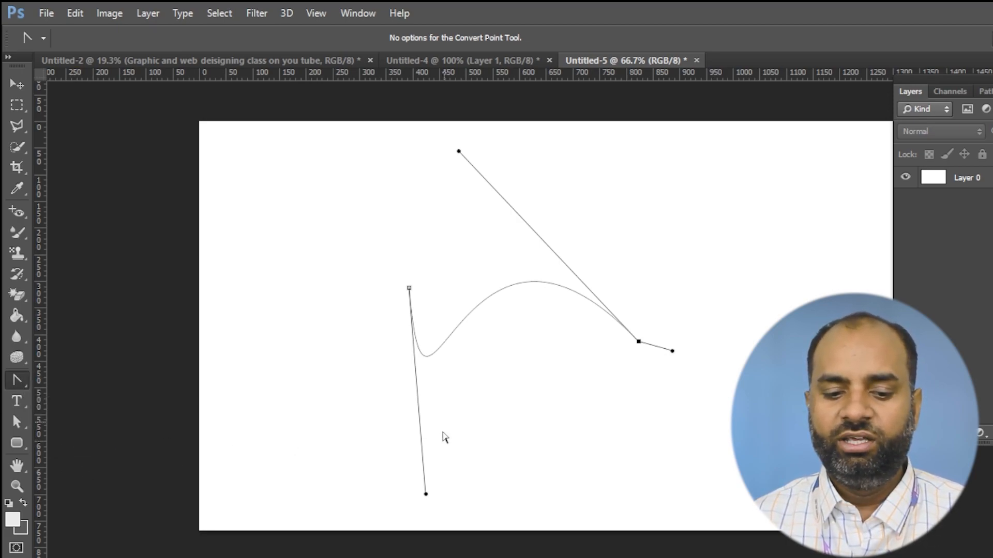
pyautogui.moveTo(425, 489); pyautogui.dragTo(452, 514)
pyautogui.moveTo(379, 250); pyautogui.dragTo(416, 307)
pyautogui.click(408, 289)
pyautogui.press('Delete')
pyautogui.press('Delete')
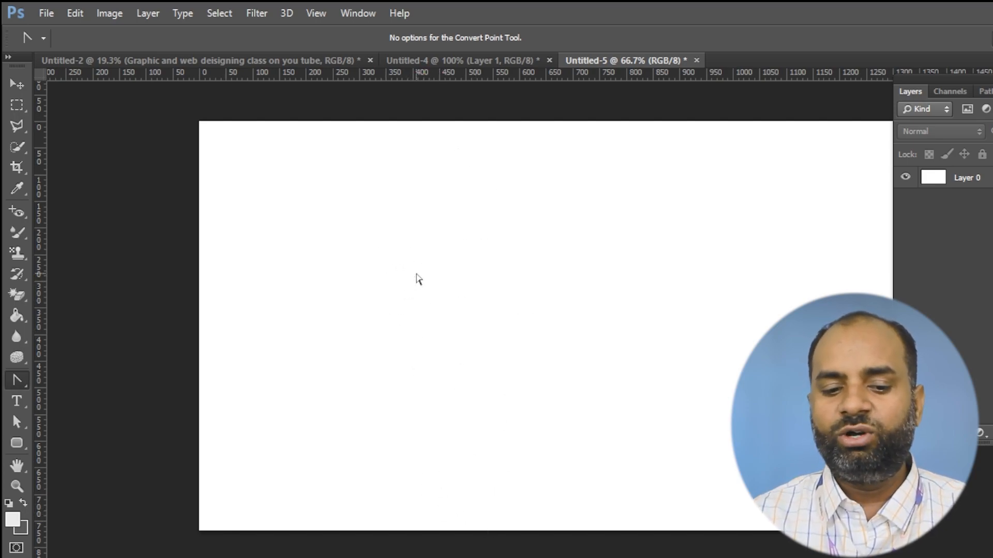
# Step: Switch to the Untitled-4 document and examine the fighter figure with the red sun up close and as a whole
pyautogui.rightClick(22, 380)
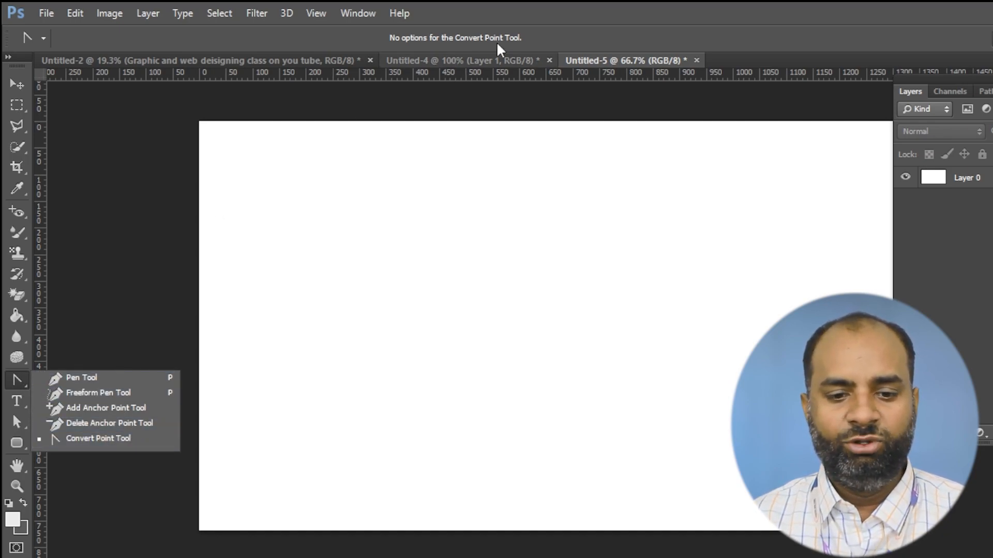
pyautogui.click(437, 60)
pyautogui.moveTo(615, 315); pyautogui.dragTo(640, 421)
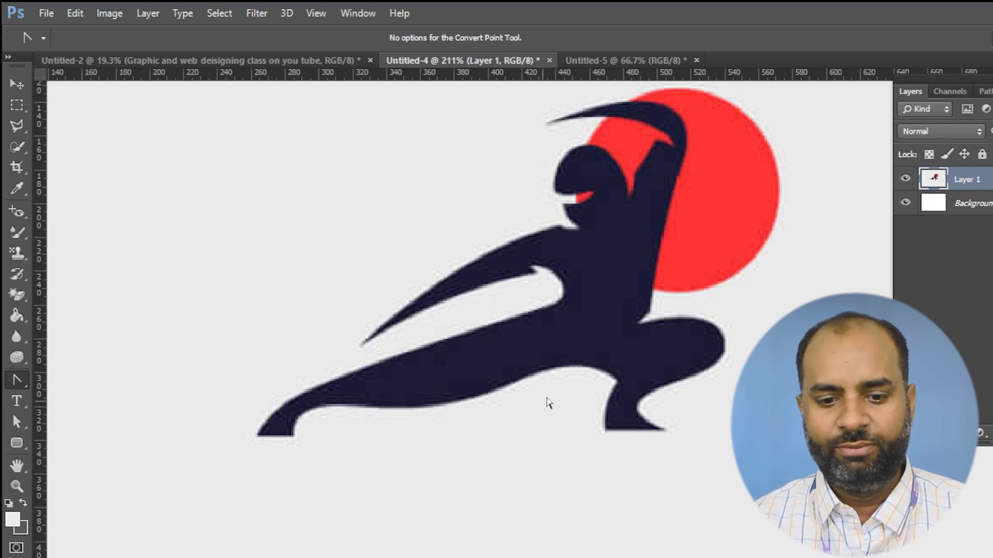
pyautogui.press('v')
pyautogui.scroll(-5, 610, 223)
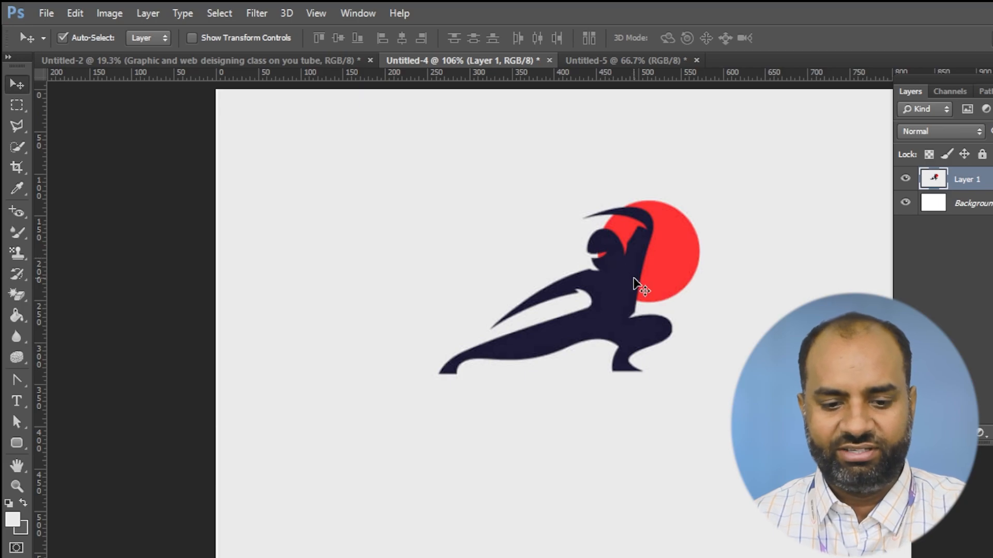
# Step: Switch to the Untitled-2 document and move the elephant layer about 129 px right and 270 px down
pyautogui.click(614, 60)
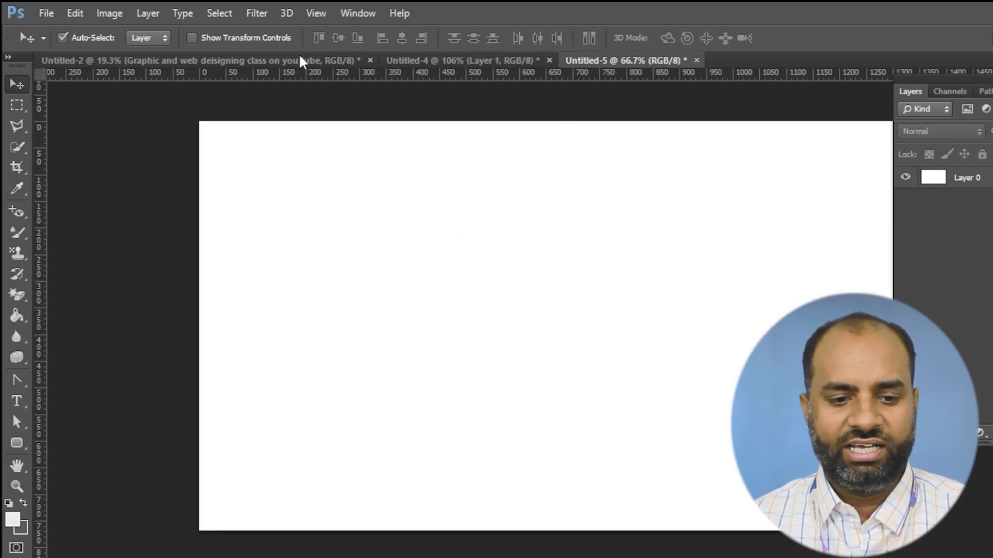
pyautogui.click(300, 61)
pyautogui.moveTo(597, 250); pyautogui.dragTo(610, 277)
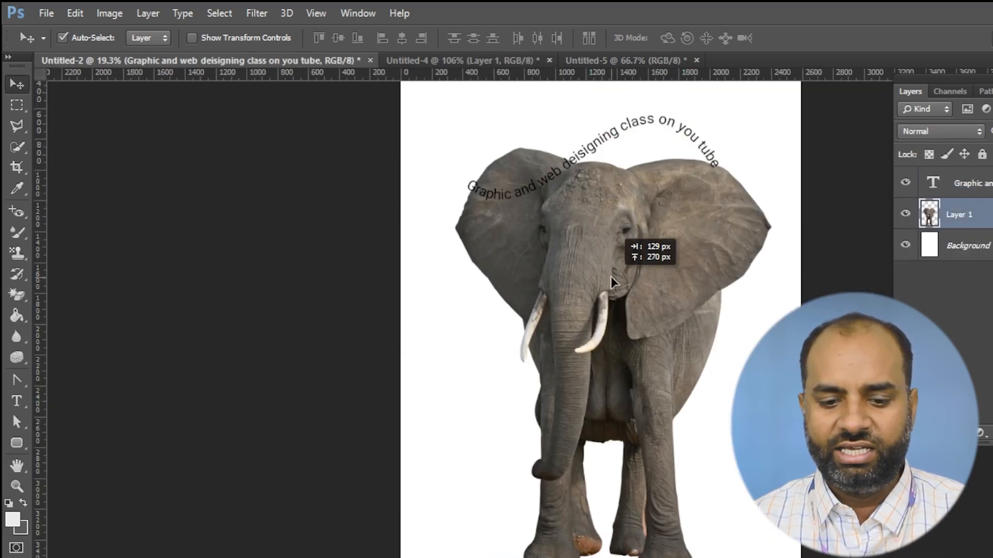
# Step: Try shrinking the elephant layer with Free Transform and enlarging it again to about 6608%, and undo both transforms
pyautogui.hotkey('ctrl', 't')
pyautogui.moveTo(771, 146); pyautogui.dragTo(807, 557)
pyautogui.press('Return')
pyautogui.hotkey('ctrl', 't')
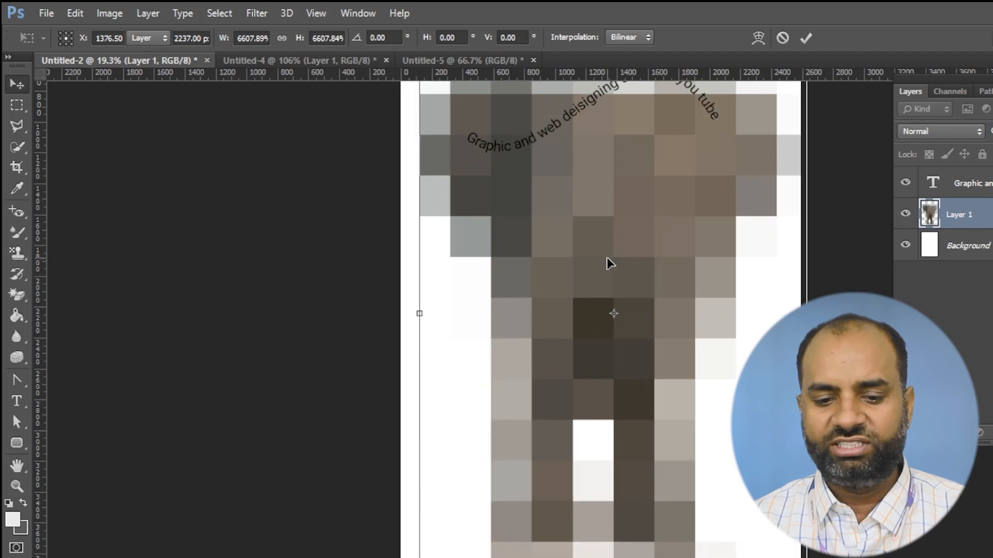
pyautogui.press('Return')
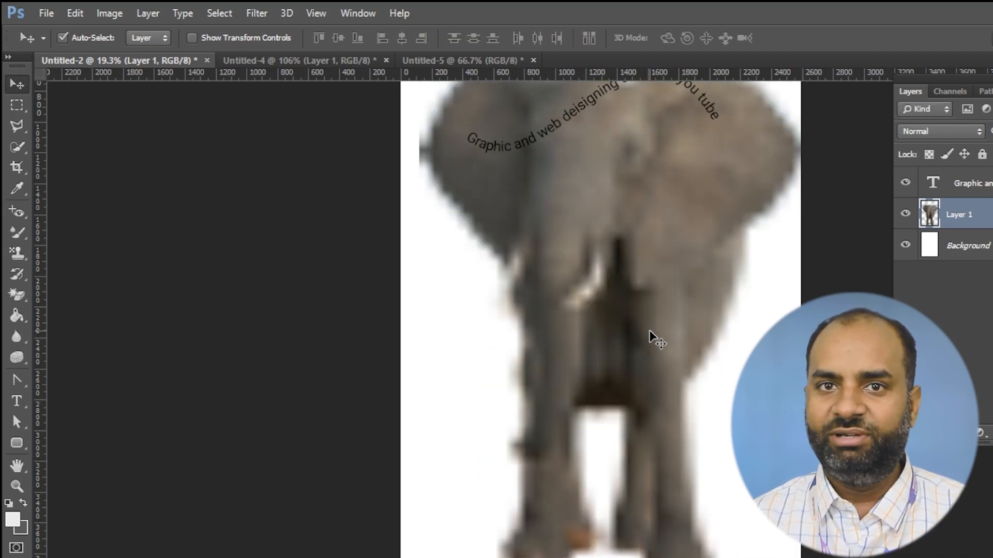
pyautogui.hotkey('ctrl', 'alt', 'z')
pyautogui.hotkey('ctrl', 'alt', 'z')
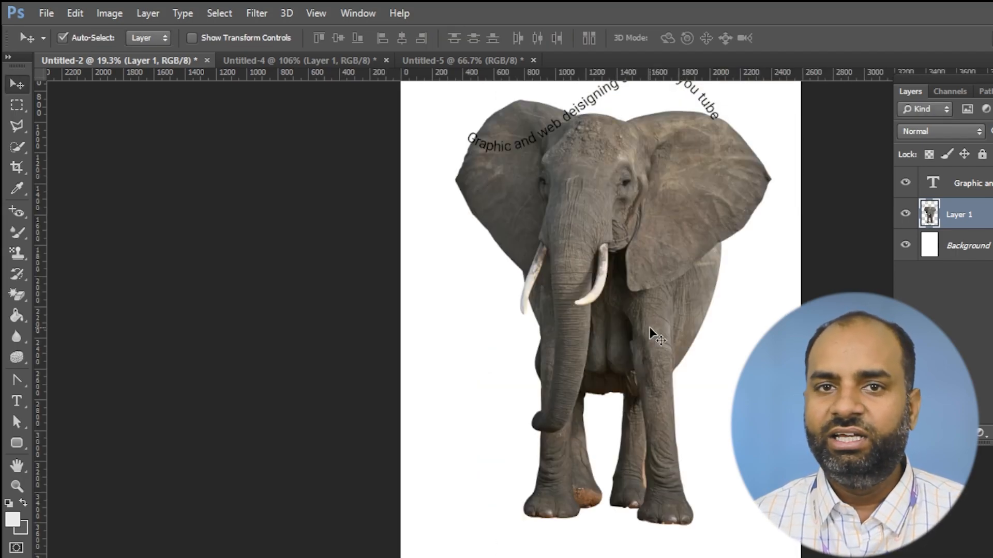
# Step: Return to the Untitled-4 document with the fighter figure and set the Pen Tool to Shape mode
pyautogui.click(298, 60)
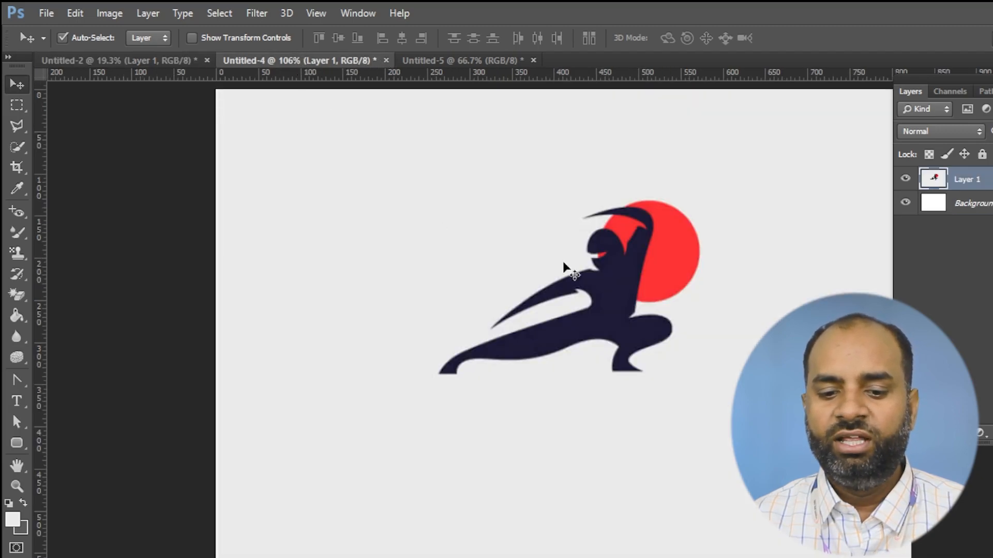
pyautogui.moveTo(539, 313); pyautogui.dragTo(578, 395)
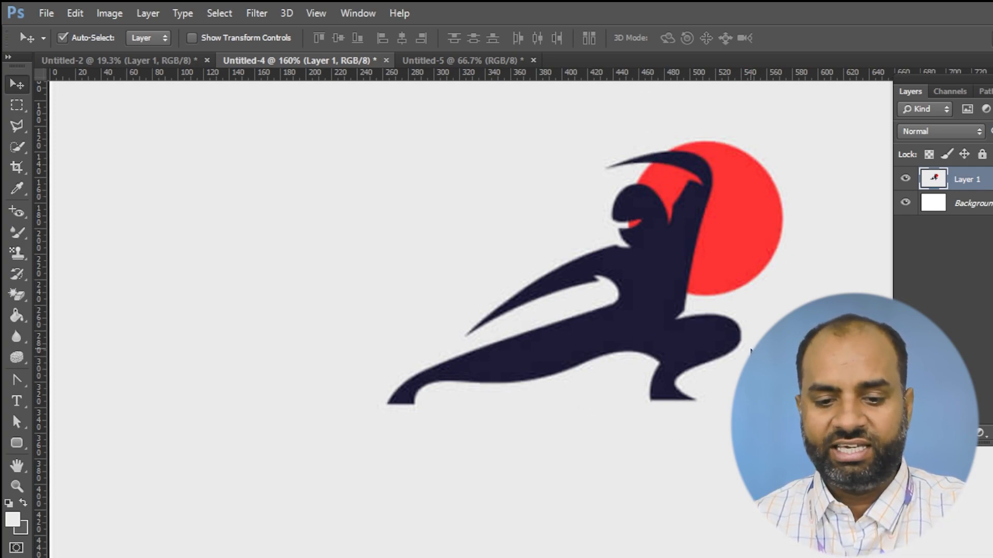
pyautogui.press('p')
pyautogui.click(93, 40)
pyautogui.click(90, 51)
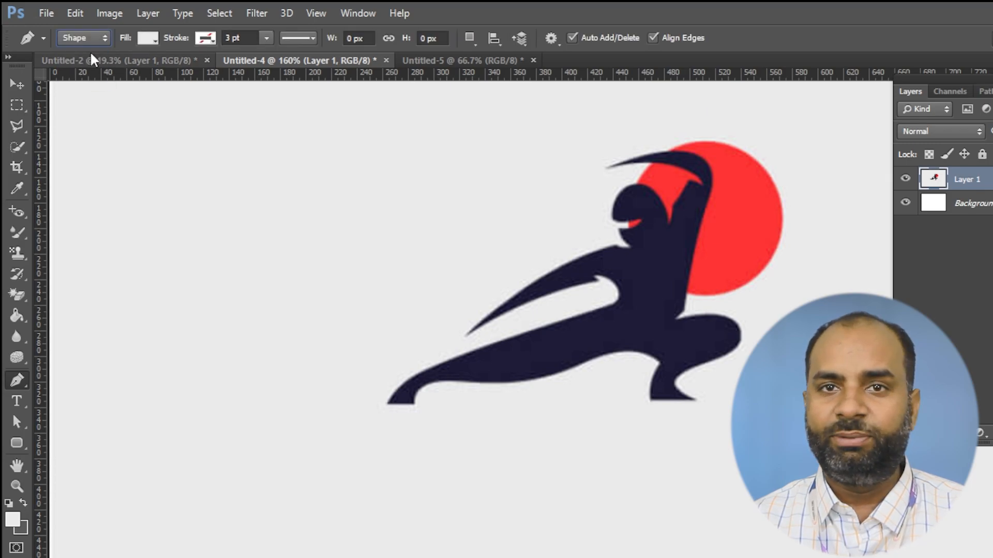
# Step: Start tracing the fighter at the rear foot's tip with a curved segment about 65 px wide and 40 px high fitted to the leg's upper edge
pyautogui.moveTo(362, 394); pyautogui.dragTo(377, 337)
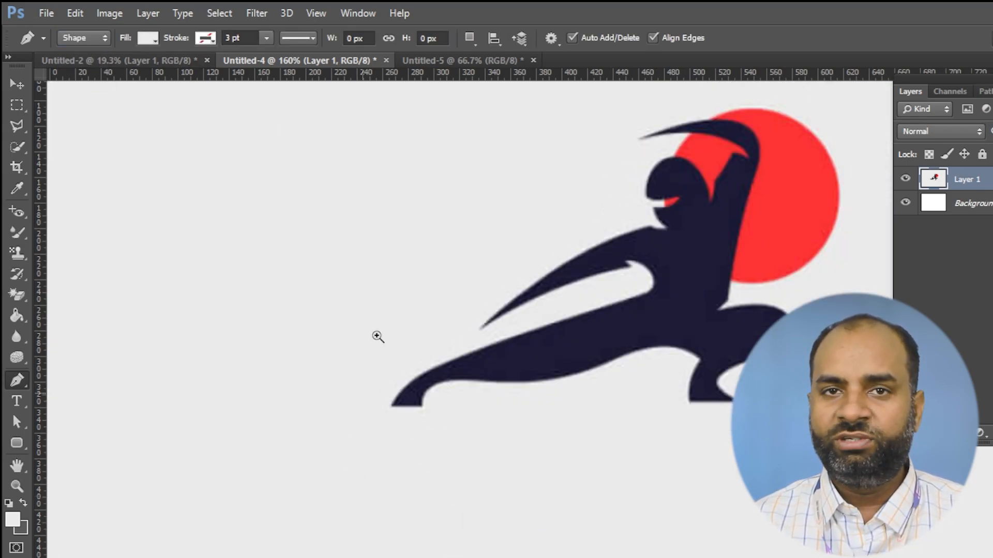
pyautogui.moveTo(452, 360); pyautogui.dragTo(490, 450)
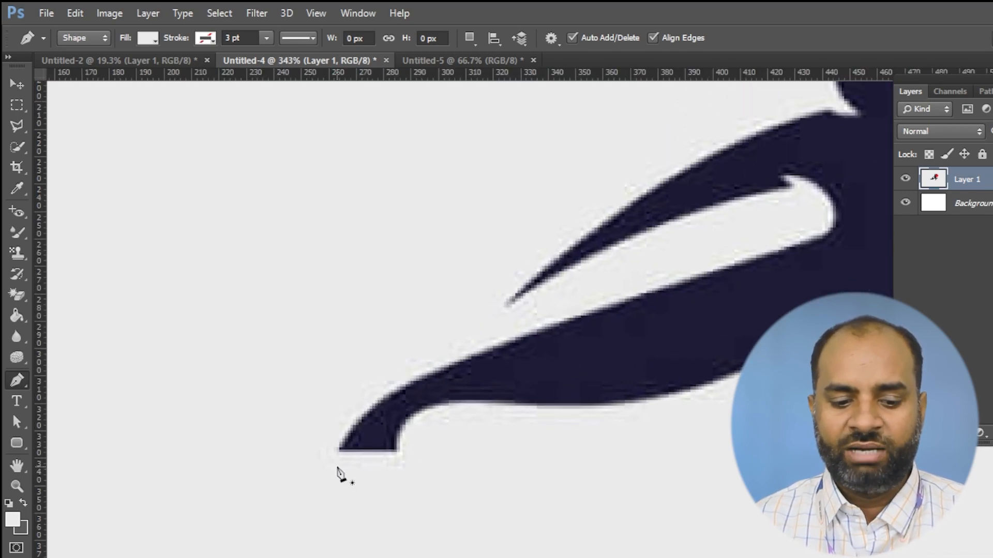
pyautogui.moveTo(340, 450); pyautogui.dragTo(332, 475)
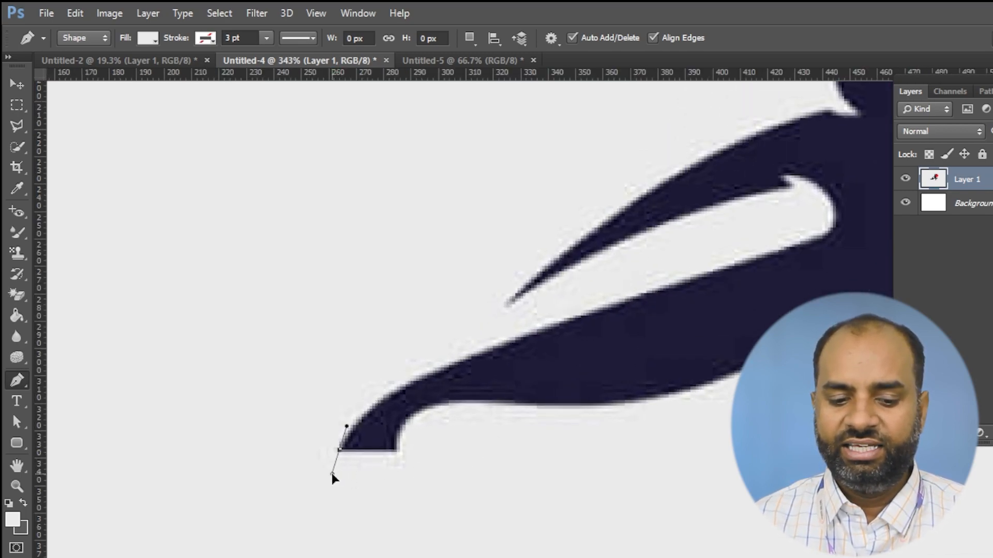
pyautogui.moveTo(517, 341); pyautogui.dragTo(559, 334)
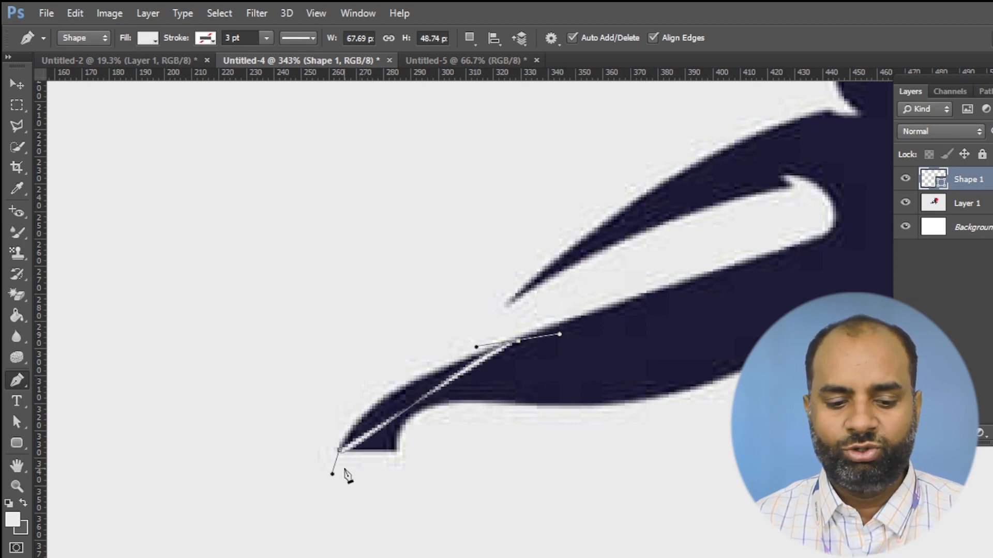
pyautogui.moveTo(332, 475); pyautogui.dragTo(375, 384)
pyautogui.moveTo(476, 348); pyautogui.dragTo(469, 357)
pyautogui.moveTo(375, 384); pyautogui.dragTo(366, 384)
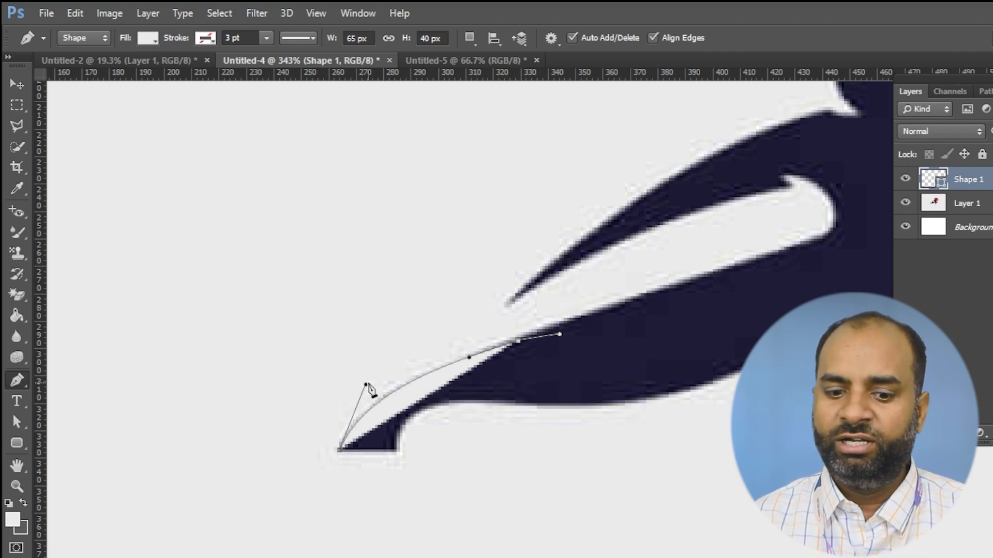
# Step: Extend the outline along the rear leg's upper edge and curve it around the rounded gap below the arm to the notch
pyautogui.moveTo(764, 329); pyautogui.dragTo(576, 374)
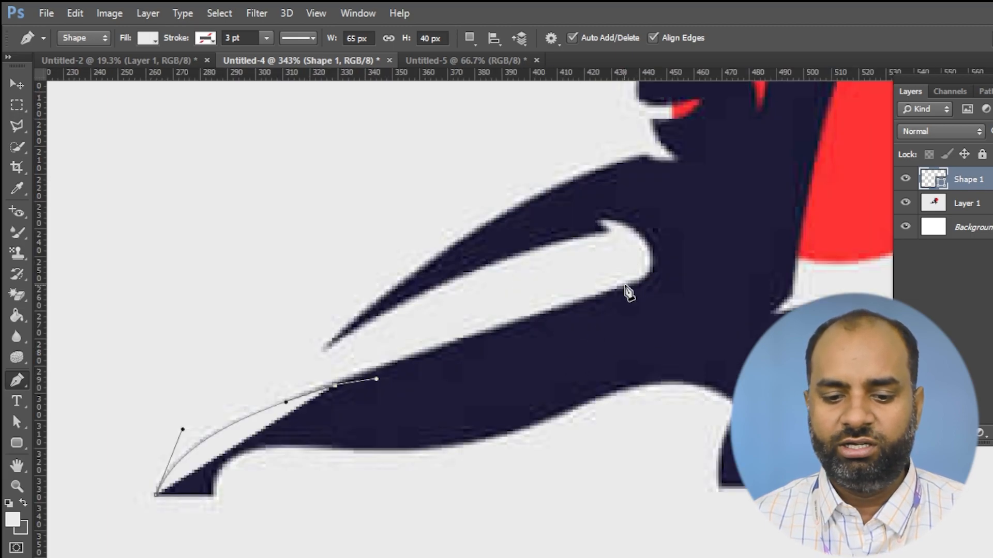
pyautogui.moveTo(629, 291); pyautogui.dragTo(381, 360)
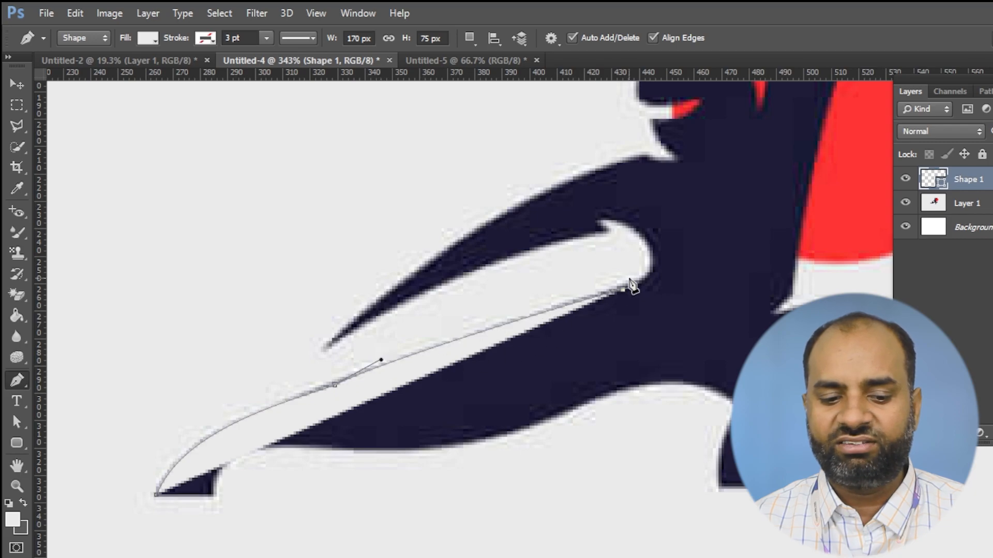
pyautogui.scroll(5, 625, 266)
pyautogui.moveTo(675, 189); pyautogui.dragTo(647, 147)
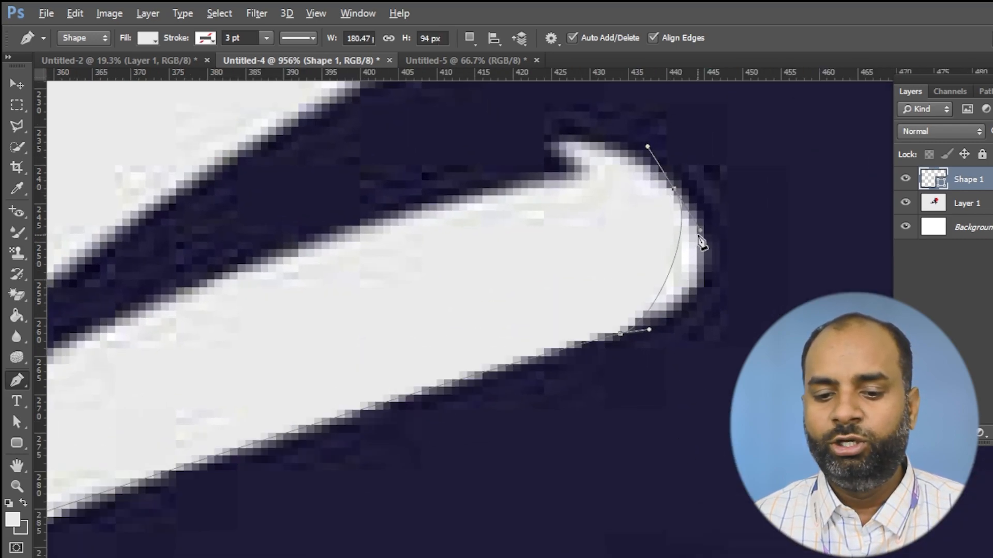
pyautogui.moveTo(699, 233); pyautogui.dragTo(757, 289)
pyautogui.moveTo(551, 135); pyautogui.dragTo(531, 136)
pyautogui.moveTo(644, 135); pyautogui.dragTo(641, 132)
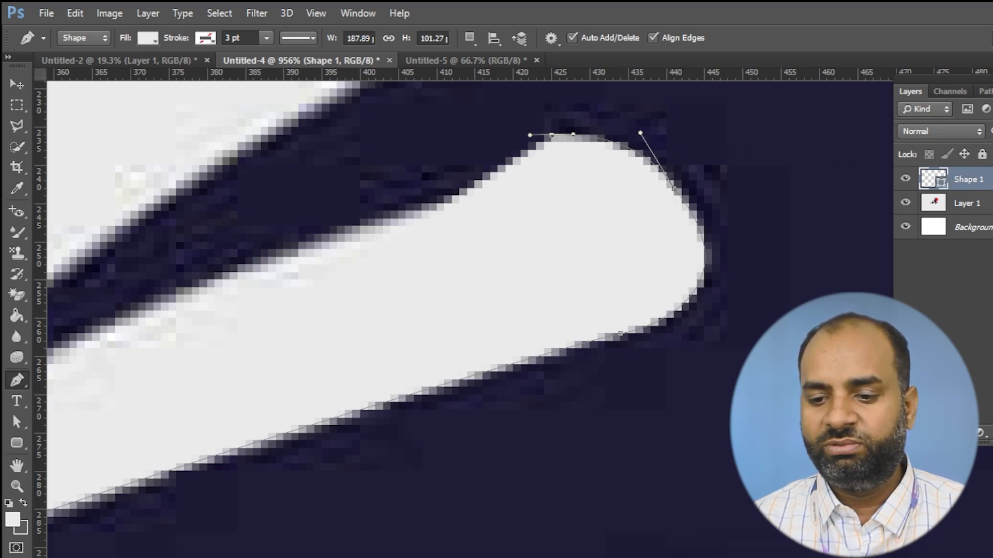
# Step: Lower the Shape 1 layer's opacity to reveal the figure beneath and set the next anchor at the notch below the arm
pyautogui.click(991, 150)
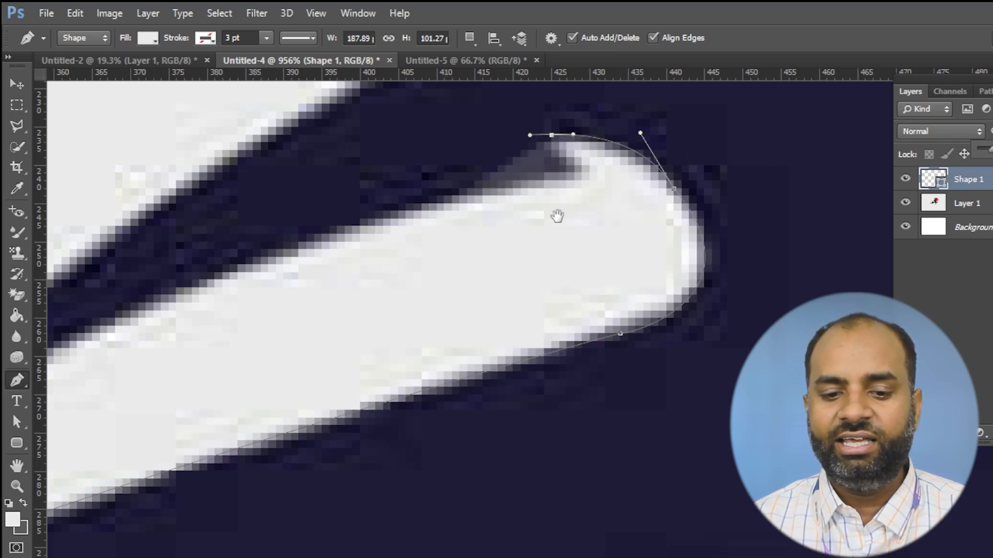
pyautogui.press('Return')
pyautogui.moveTo(582, 181); pyautogui.dragTo(571, 183)
# Step: Extend the outline along the extended arm's lower edge to the hand tip, bending the segment to follow the arm
pyautogui.moveTo(432, 219); pyautogui.dragTo(711, 149)
pyautogui.click(255, 436)
pyautogui.rightClick(465, 309)
pyautogui.click(489, 334)
pyautogui.moveTo(564, 284); pyautogui.dragTo(647, 383)
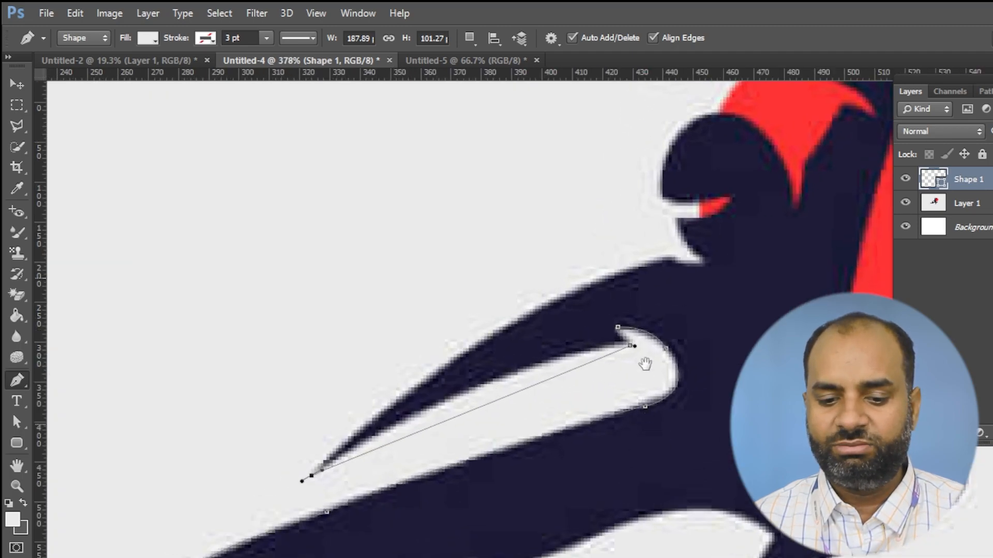
pyautogui.click(630, 346)
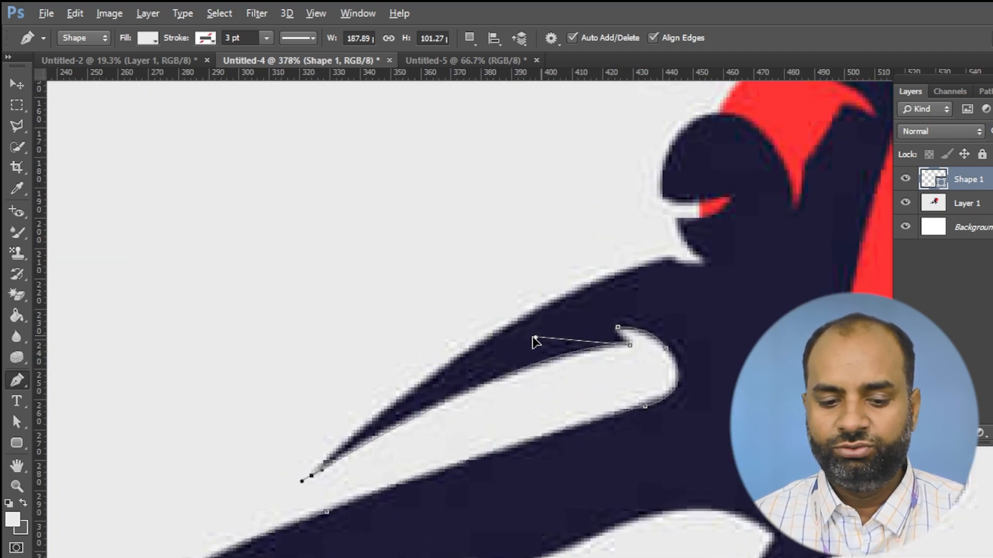
pyautogui.click(454, 375)
# Step: Trace the arm's upper edge to the shoulder and curve the outline into the notch below the chin
pyautogui.moveTo(670, 257); pyautogui.dragTo(418, 354)
pyautogui.scroll(5, 719, 243)
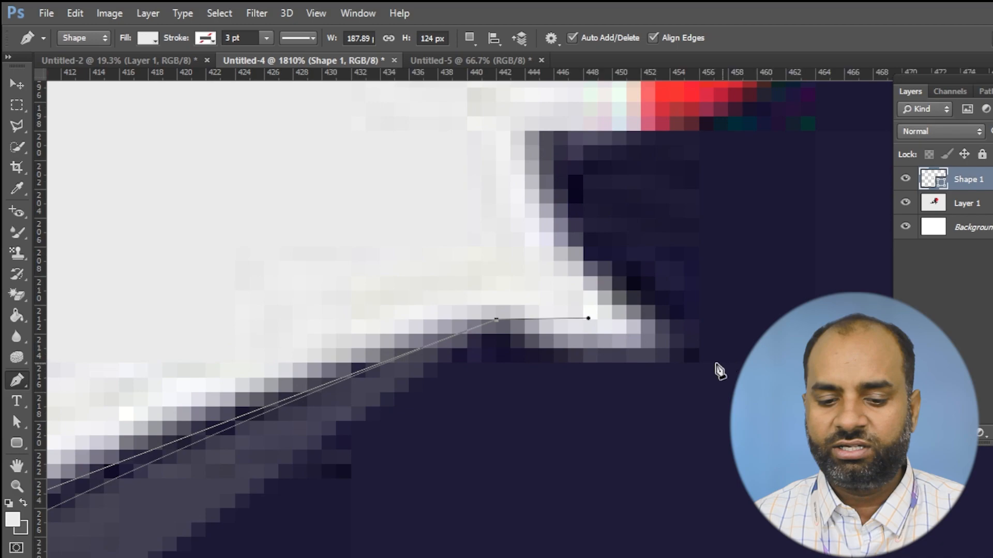
pyautogui.moveTo(588, 318); pyautogui.dragTo(560, 373)
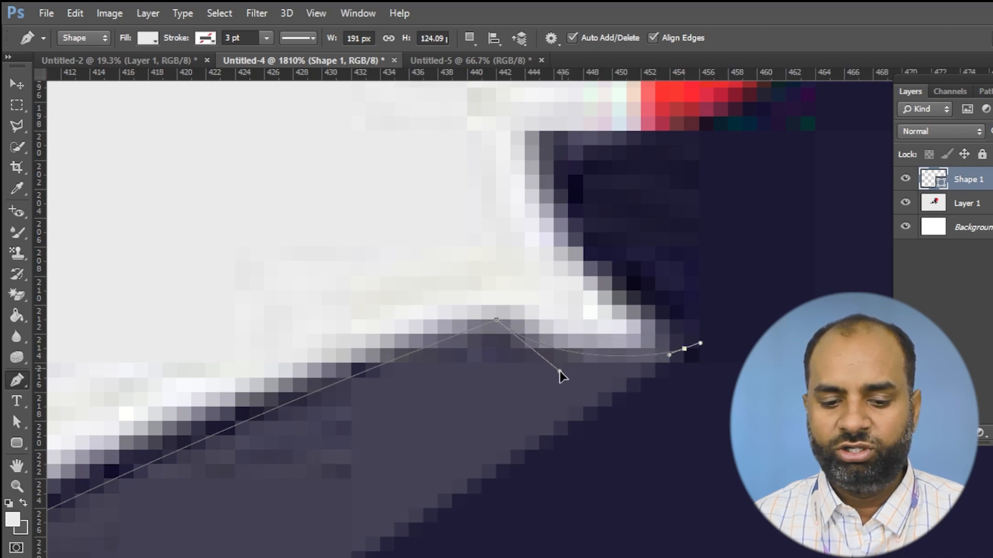
# Step: Trace the chin and wrap the outline around the slit in the face with curved segments fitted to its edges
pyautogui.moveTo(526, 131); pyautogui.dragTo(551, 331)
pyautogui.moveTo(602, 288); pyautogui.dragTo(492, 503)
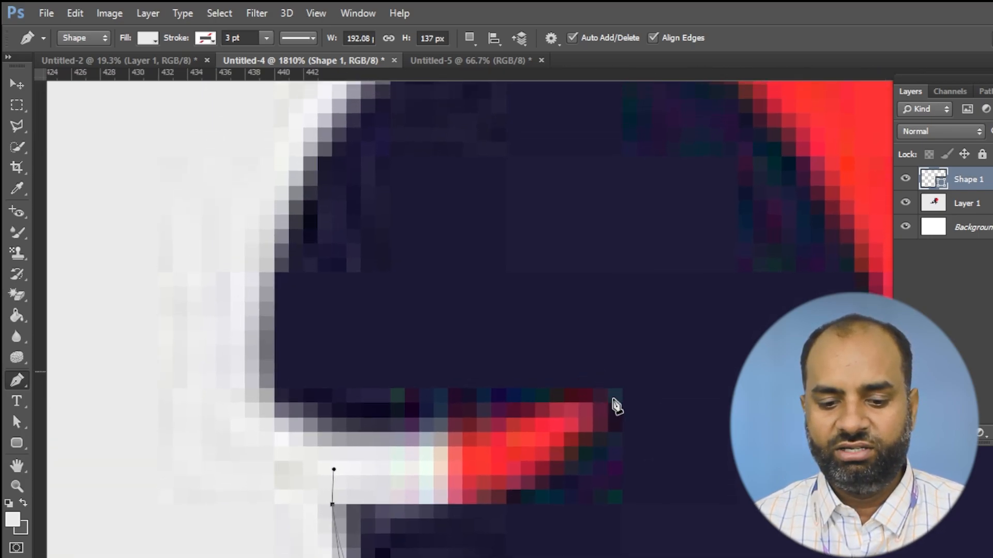
pyautogui.moveTo(622, 403); pyautogui.dragTo(621, 454)
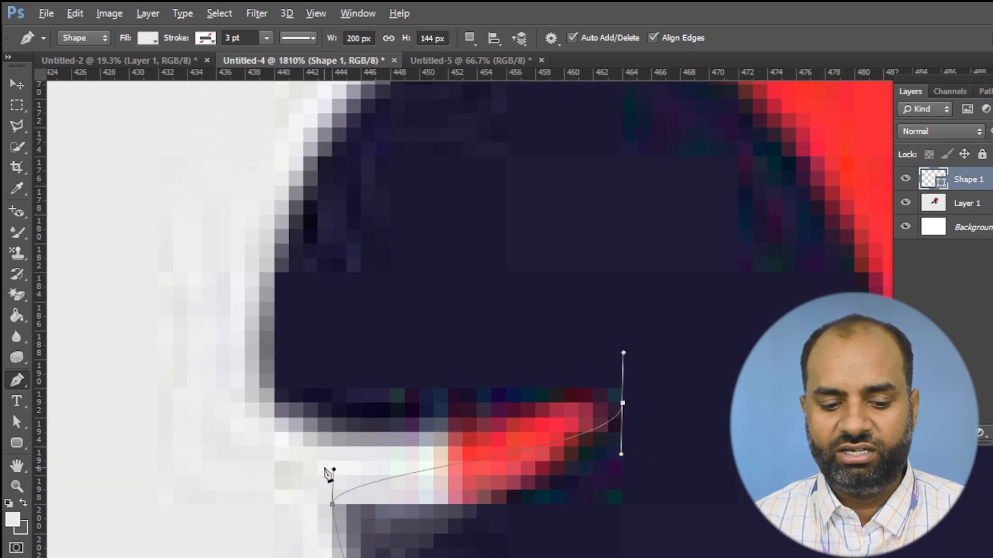
pyautogui.moveTo(332, 505); pyautogui.dragTo(505, 555)
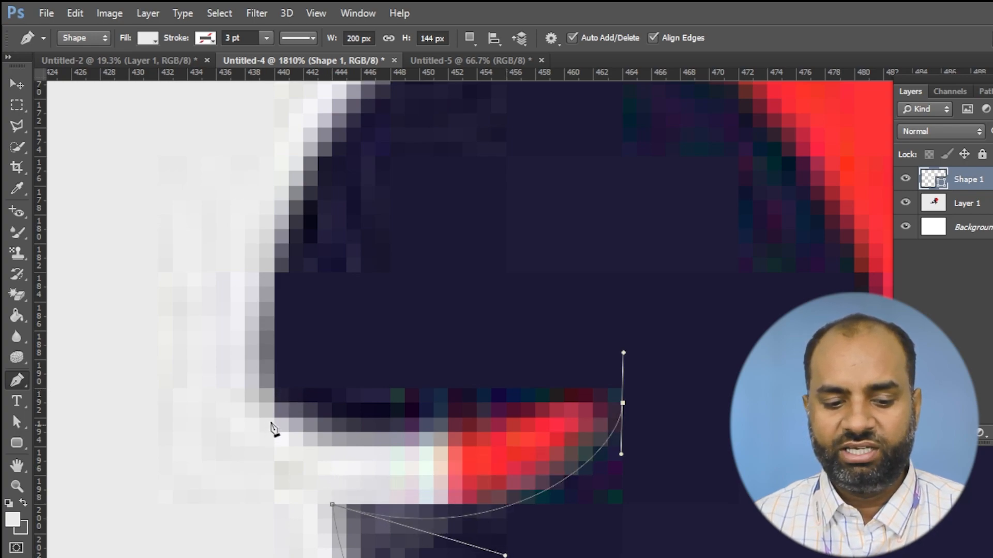
pyautogui.moveTo(260, 403); pyautogui.dragTo(375, 523)
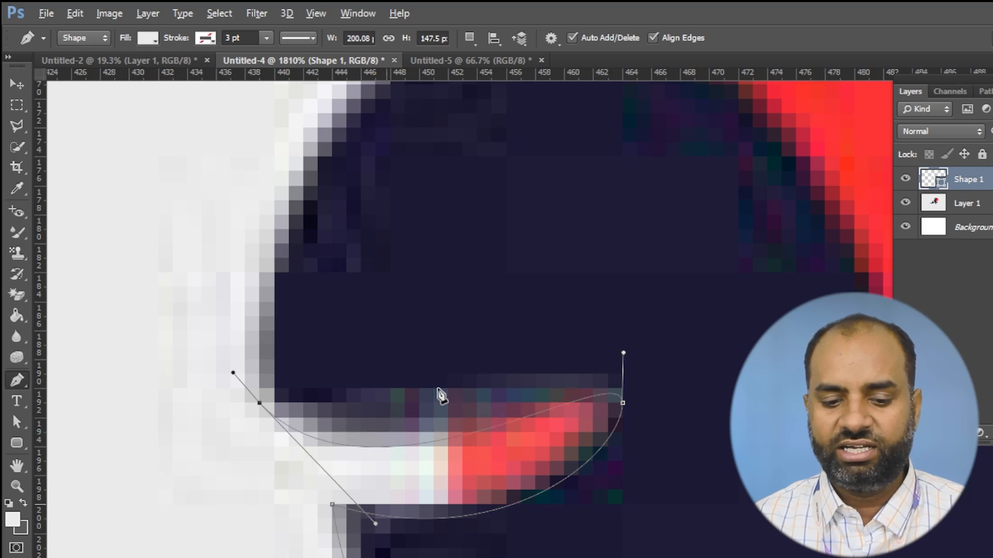
# Step: Trace the rounded head from the face over its top and down to the narrow gap beside the raised arm
pyautogui.moveTo(547, 227); pyautogui.dragTo(507, 381)
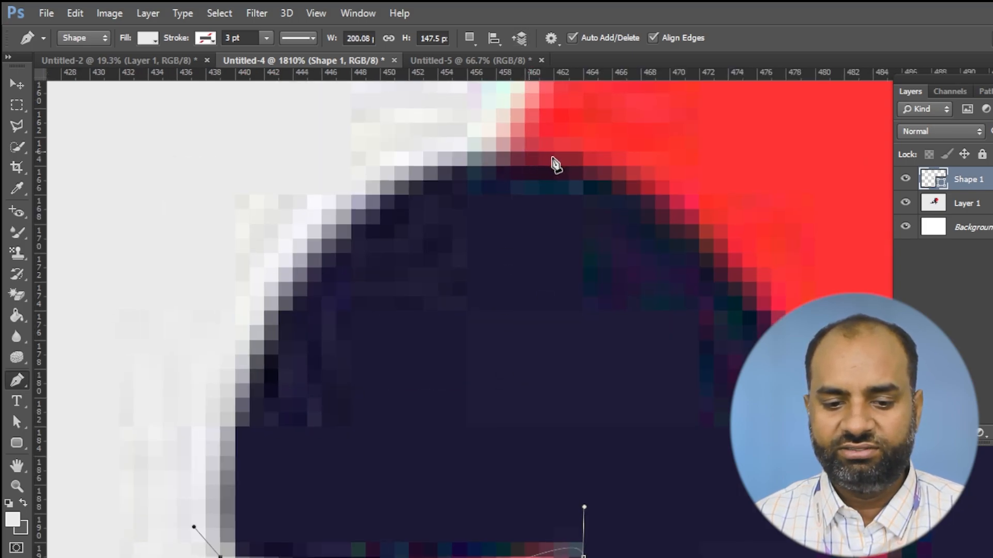
pyautogui.moveTo(525, 152); pyautogui.dragTo(332, 152)
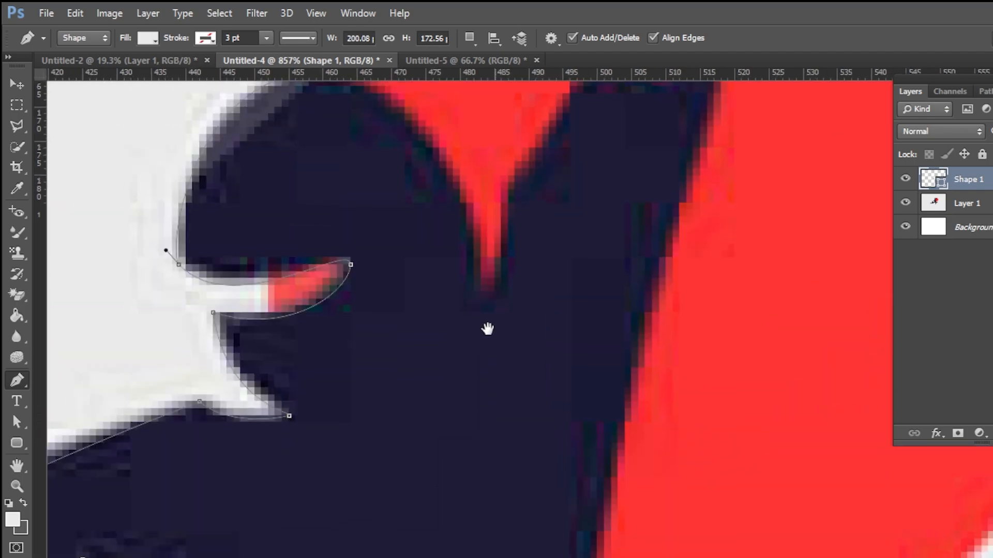
pyautogui.moveTo(472, 301); pyautogui.dragTo(472, 343)
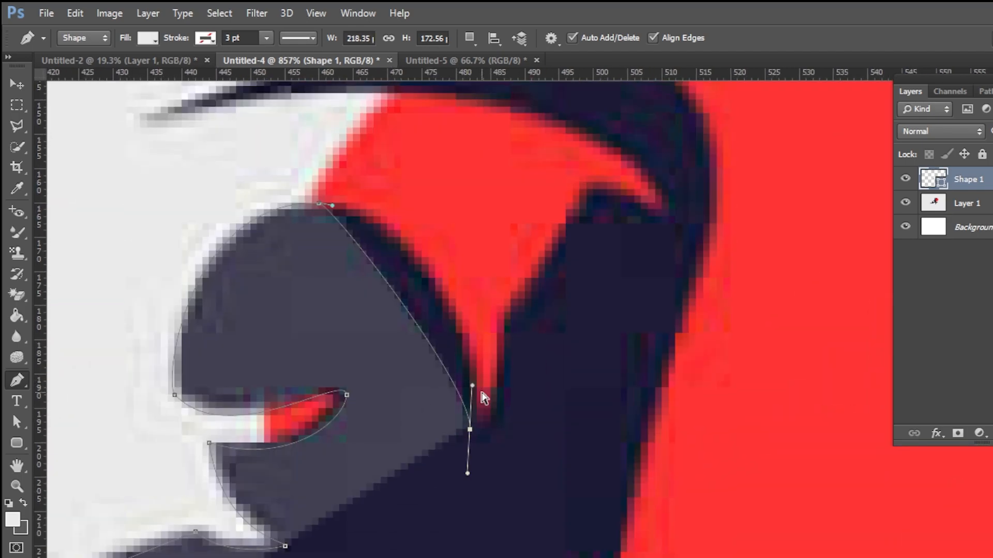
pyautogui.moveTo(400, 301); pyautogui.dragTo(428, 268)
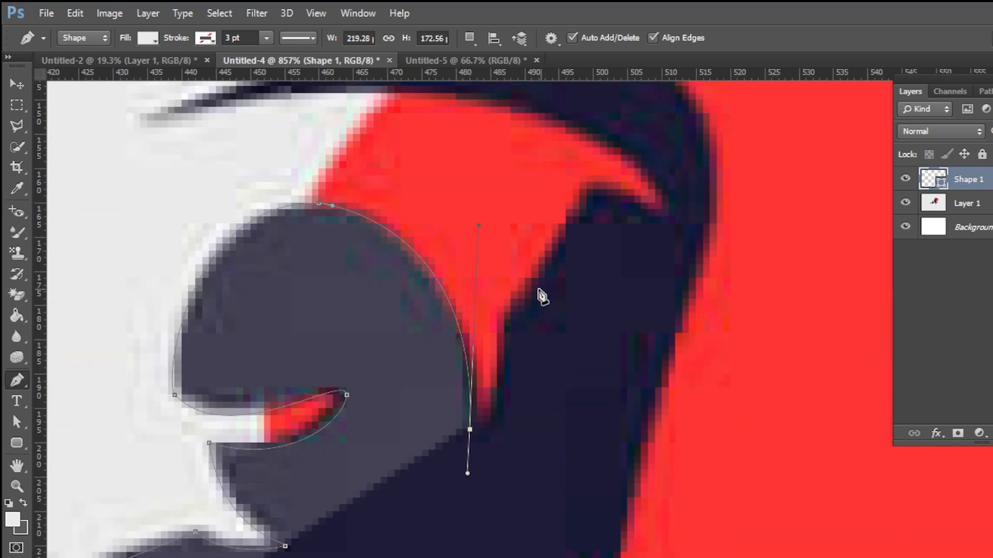
# Step: Carry the outline around the gap's bottom and up the raised upper arm to the inner corner of the elbow
pyautogui.moveTo(497, 423); pyautogui.dragTo(498, 389)
pyautogui.moveTo(467, 473); pyautogui.dragTo(469, 443)
pyautogui.moveTo(497, 454); pyautogui.dragTo(492, 426)
pyautogui.moveTo(532, 285); pyautogui.dragTo(548, 264)
pyautogui.click(586, 182)
pyautogui.moveTo(655, 210); pyautogui.dragTo(674, 224)
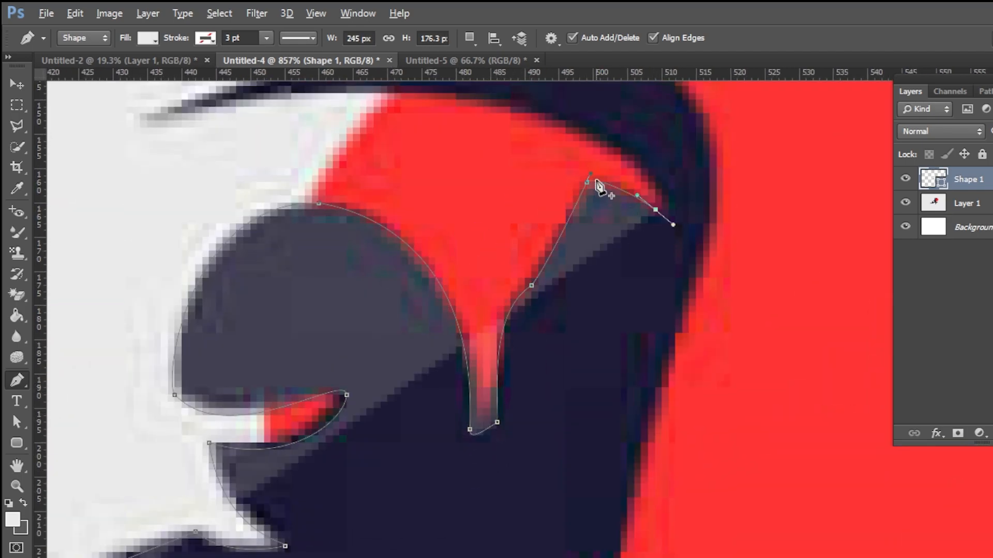
# Step: Trace the raised forearm's inner edge to the hand tip and curve back over the forearm to the outer elbow
pyautogui.moveTo(615, 184); pyautogui.dragTo(657, 314)
pyautogui.moveTo(181, 251); pyautogui.dragTo(144, 275)
pyautogui.moveTo(714, 355); pyautogui.dragTo(613, 169)
pyautogui.moveTo(765, 326); pyautogui.dragTo(763, 369)
pyautogui.moveTo(767, 284); pyautogui.dragTo(769, 84)
pyautogui.moveTo(146, 358); pyautogui.dragTo(181, 336)
# Step: Trace the torso's outer edge down to the waist notch and curve the outline around the bent front knee
pyautogui.scroll(-5, 565, 333)
pyautogui.scroll(1, 565, 332)
pyautogui.moveTo(525, 330); pyautogui.dragTo(522, 357)
pyautogui.scroll(6, 509, 342)
pyautogui.moveTo(599, 331); pyautogui.dragTo(569, 304)
pyautogui.scroll(-6, 569, 304)
pyautogui.scroll(2, 569, 311)
pyautogui.moveTo(766, 330); pyautogui.dragTo(768, 358)
pyautogui.moveTo(764, 303); pyautogui.dragTo(749, 229)
# Step: Trace the underside of the front knee, the shin and the front foot from toe to heel
pyautogui.moveTo(668, 410); pyautogui.dragTo(648, 413)
pyautogui.moveTo(639, 512); pyautogui.dragTo(662, 521)
pyautogui.moveTo(648, 413); pyautogui.dragTo(534, 440)
pyautogui.moveTo(508, 518); pyautogui.dragTo(497, 520)
pyautogui.moveTo(539, 414); pyautogui.dragTo(514, 423)
pyautogui.moveTo(496, 520); pyautogui.dragTo(504, 504)
# Step: Trace the inner thigh and the rear leg's underside to the rear foot, and close the outline at its starting anchor
pyautogui.moveTo(381, 385); pyautogui.dragTo(359, 393)
pyautogui.moveTo(545, 403); pyautogui.dragTo(502, 358)
pyautogui.moveTo(502, 358); pyautogui.dragTo(857, 315)
pyautogui.moveTo(393, 426); pyautogui.dragTo(359, 411)
pyautogui.moveTo(427, 440); pyautogui.dragTo(735, 336)
pyautogui.moveTo(360, 387); pyautogui.dragTo(363, 404)
pyautogui.moveTo(521, 310); pyautogui.dragTo(339, 292)
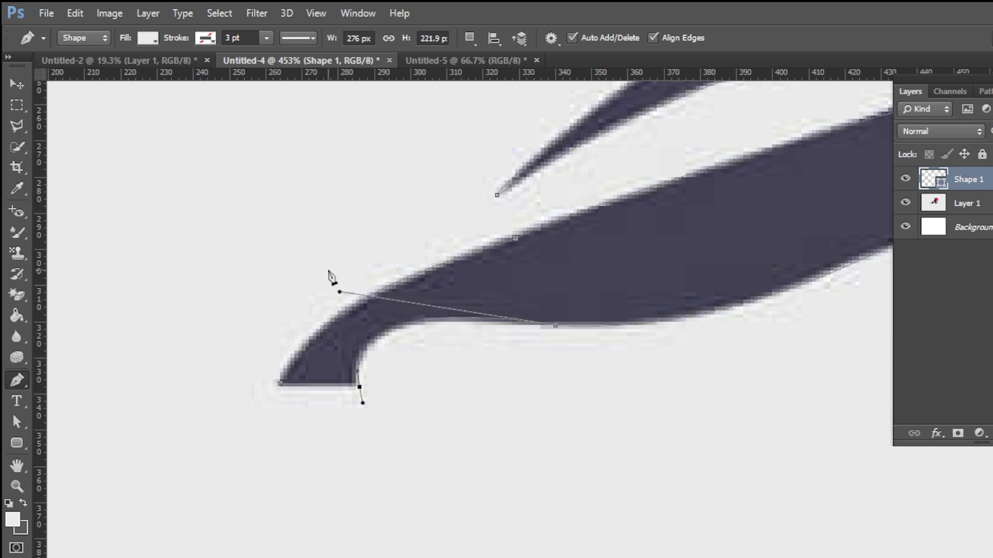
pyautogui.keyDown('alt'); pyautogui.click(359, 388); pyautogui.keyUp('alt')
pyautogui.moveTo(281, 384); pyautogui.dragTo(270, 383)
# Step: Fill the traced shape with the fighter's dark navy (#1e1c34) and set its layer opacity to 100%
pyautogui.rightClick(407, 283)
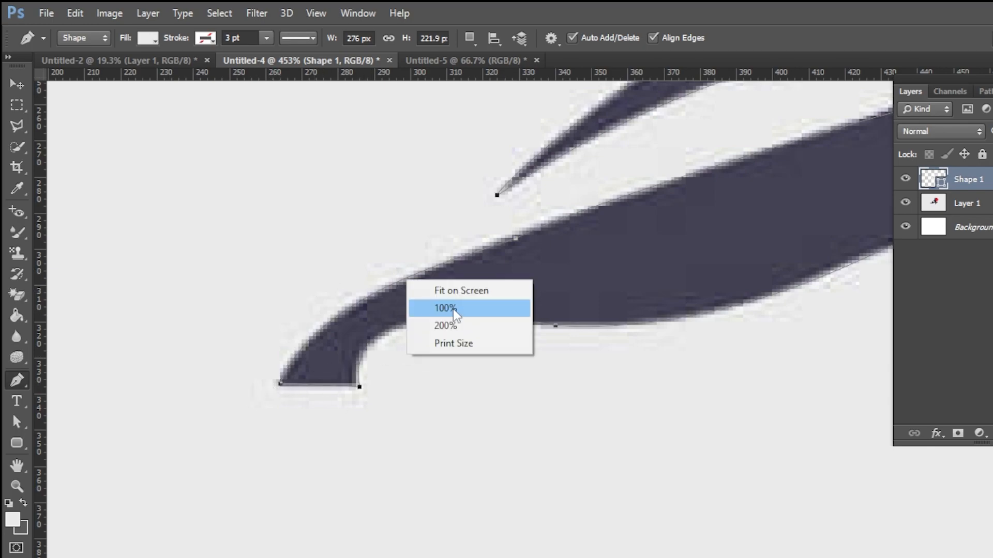
pyautogui.click(465, 308)
pyautogui.press('v')
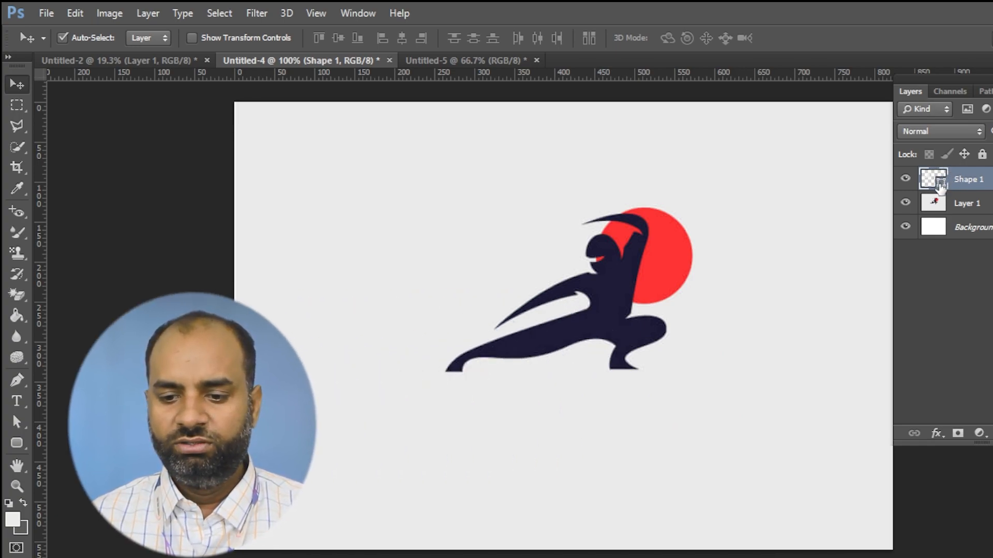
pyautogui.doubleClick(941, 188)
pyautogui.click(615, 297)
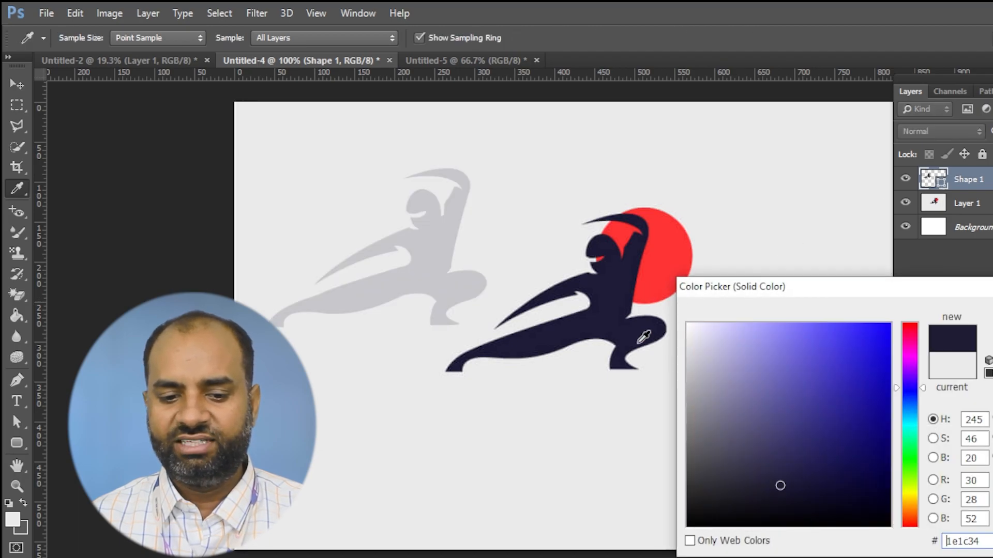
pyautogui.press('Return')
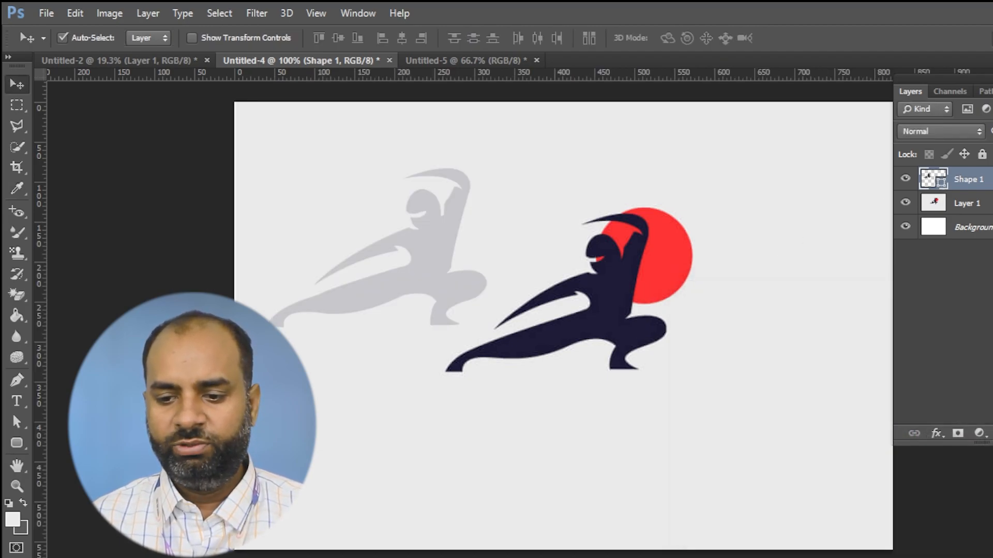
pyautogui.press('0')
# Step: Move the original fighter picture to the right and reposition the traced shape beside it
pyautogui.moveTo(437, 277); pyautogui.dragTo(470, 252)
pyautogui.moveTo(625, 303); pyautogui.dragTo(691, 303)
pyautogui.moveTo(467, 254); pyautogui.dragTo(432, 283)
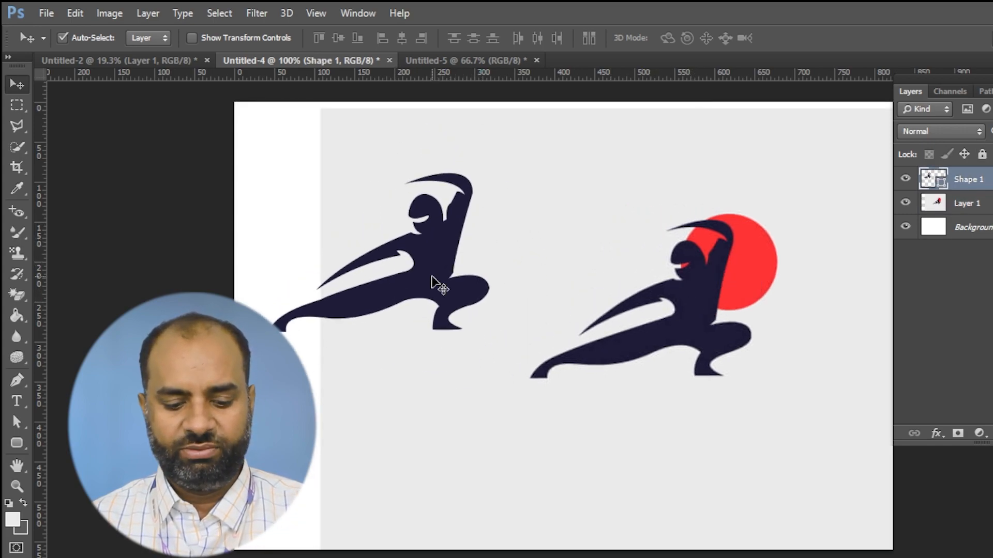
# Step: Shrink the traced shape to a tiny size with Free Transform
pyautogui.hotkey('ctrl', 't')
pyautogui.moveTo(485, 161); pyautogui.dragTo(383, 241)
pyautogui.press('Return')
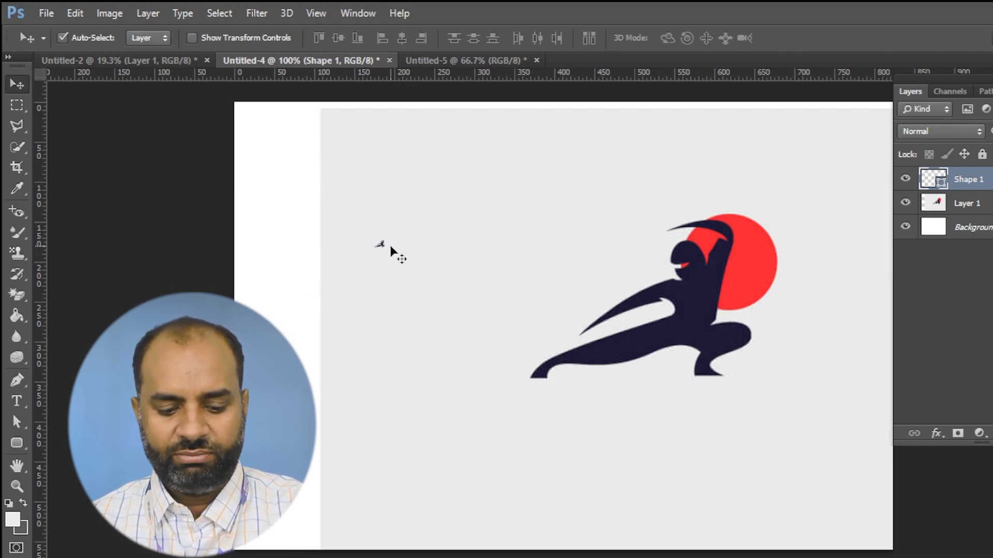
# Step: Enlarge the tiny traced shape with Free Transform until it nearly fills the canvas, and move it toward the centre
pyautogui.hotkey('ctrl', 't')
pyautogui.moveTo(393, 256); pyautogui.dragTo(705, 532)
pyautogui.press('Return')
pyautogui.moveTo(504, 240); pyautogui.dragTo(632, 317)
pyautogui.rightClick(613, 205)
pyautogui.click(663, 219)
# Step: Scale the traced shape down to about 45.6% and move it up beside the original fighter
pyautogui.hotkey('ctrl', 't')
pyautogui.hotkey('ctrl', '0')
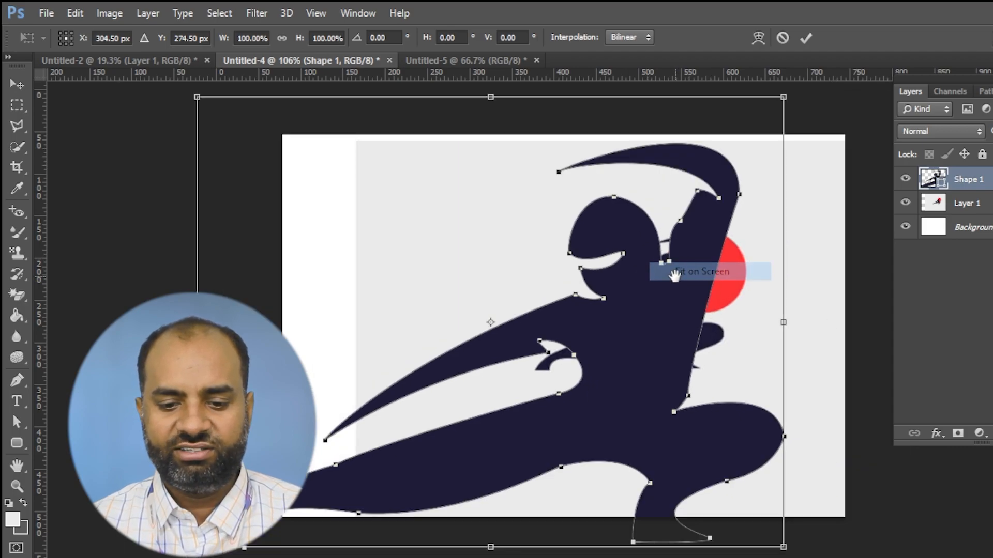
pyautogui.moveTo(779, 102); pyautogui.dragTo(623, 220)
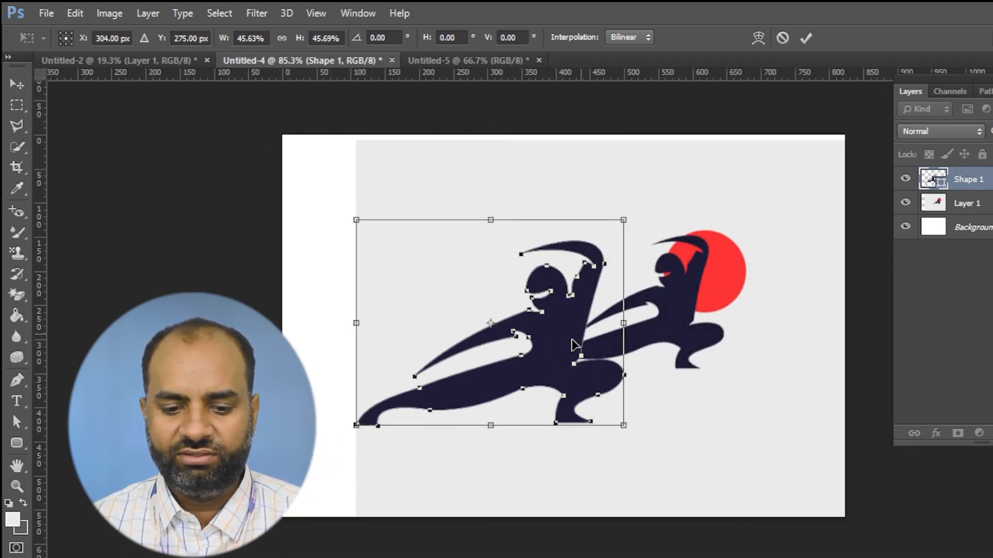
pyautogui.press('Return')
pyautogui.moveTo(519, 281); pyautogui.dragTo(494, 228)
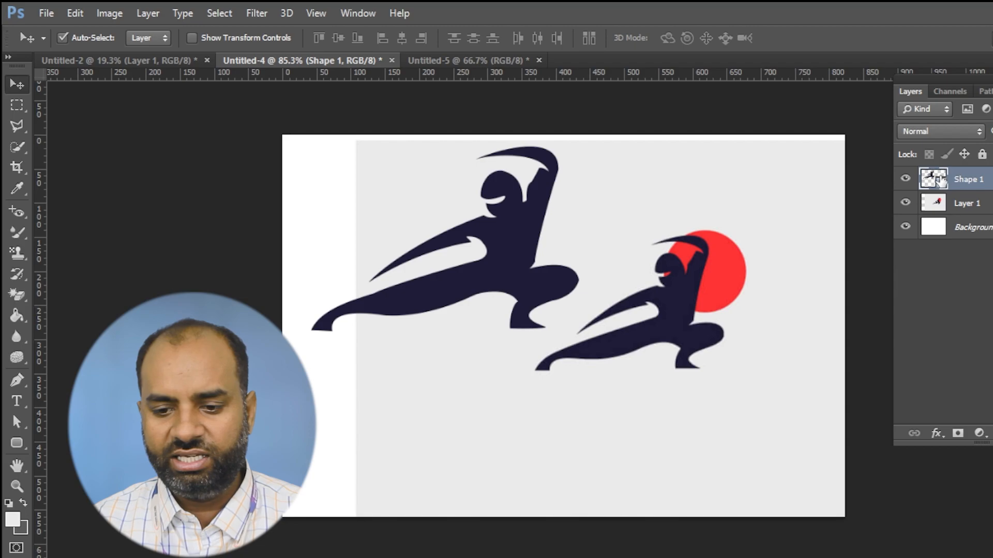
# Step: Recolour the traced shape with the sun's red (#ff3133), and space it and the original picture apart
pyautogui.doubleClick(942, 185)
pyautogui.click(737, 259)
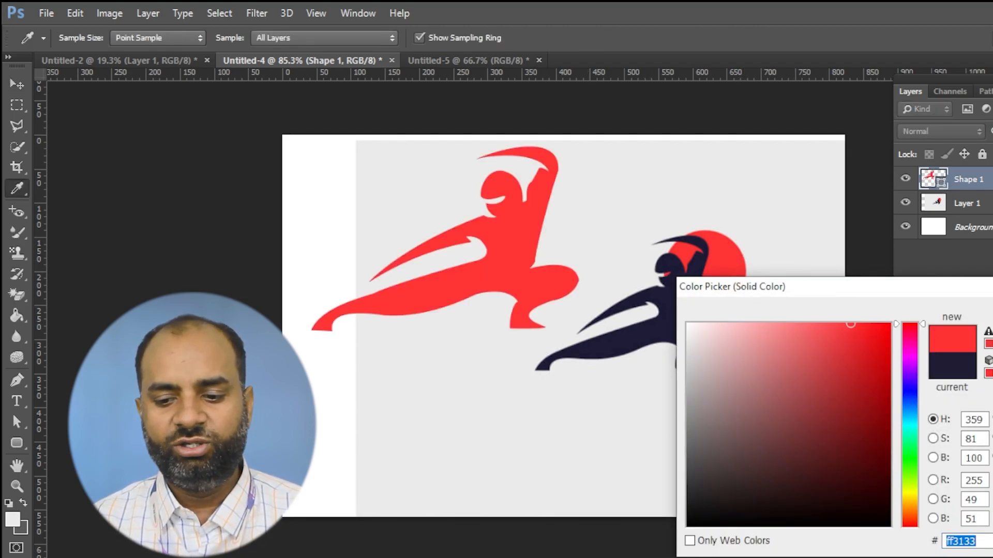
pyautogui.press('Return')
pyautogui.moveTo(492, 281); pyautogui.dragTo(499, 322)
pyautogui.moveTo(764, 325); pyautogui.dragTo(796, 317)
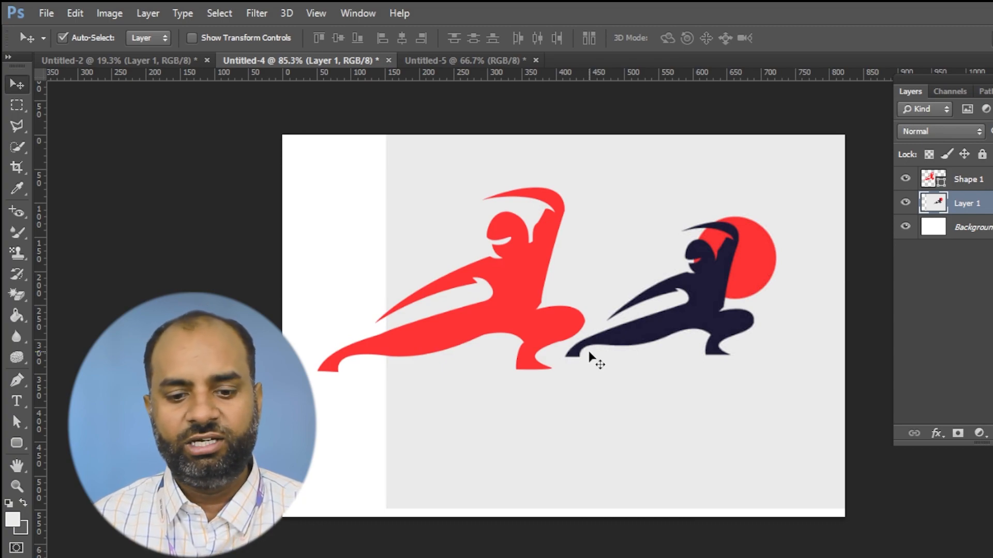
# Step: Activate the Pen Tool and look over its Shape, Path and Pixels drawing modes
pyautogui.click(15, 382)
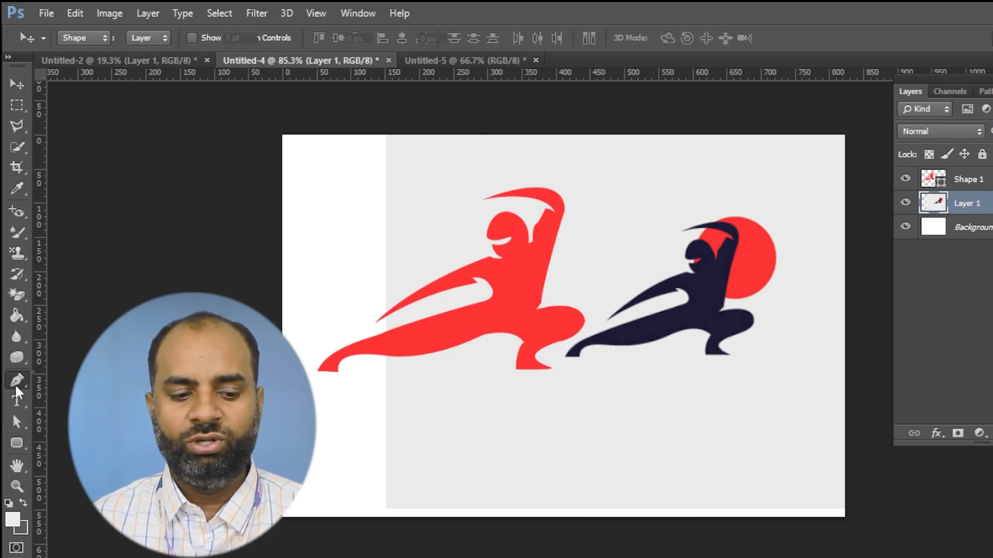
pyautogui.press('Escape')
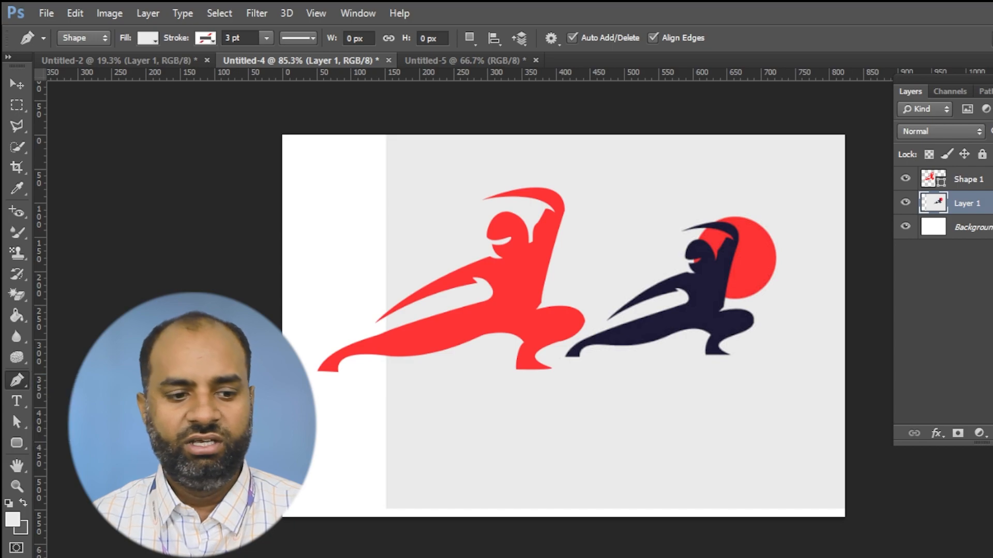
pyautogui.click(84, 39)
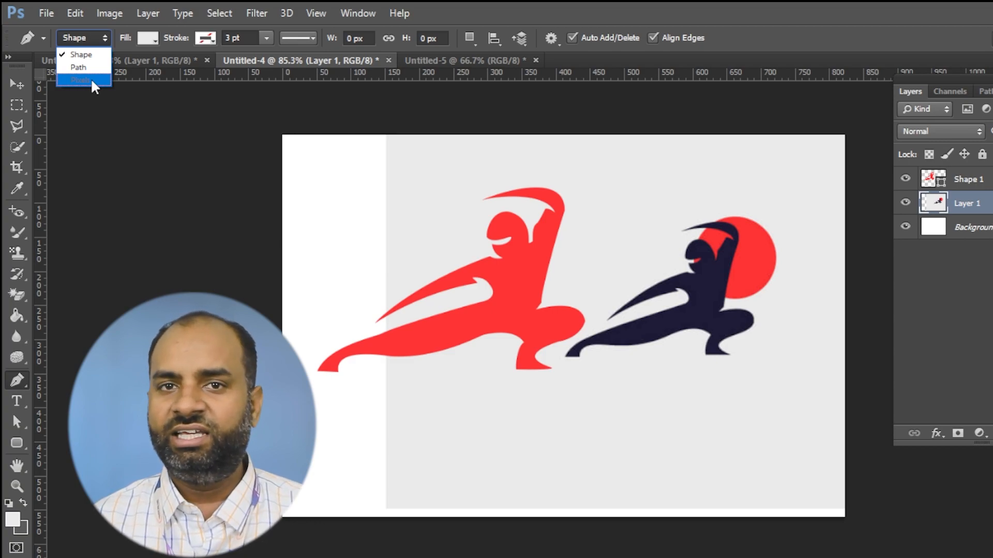
pyautogui.click(688, 4)
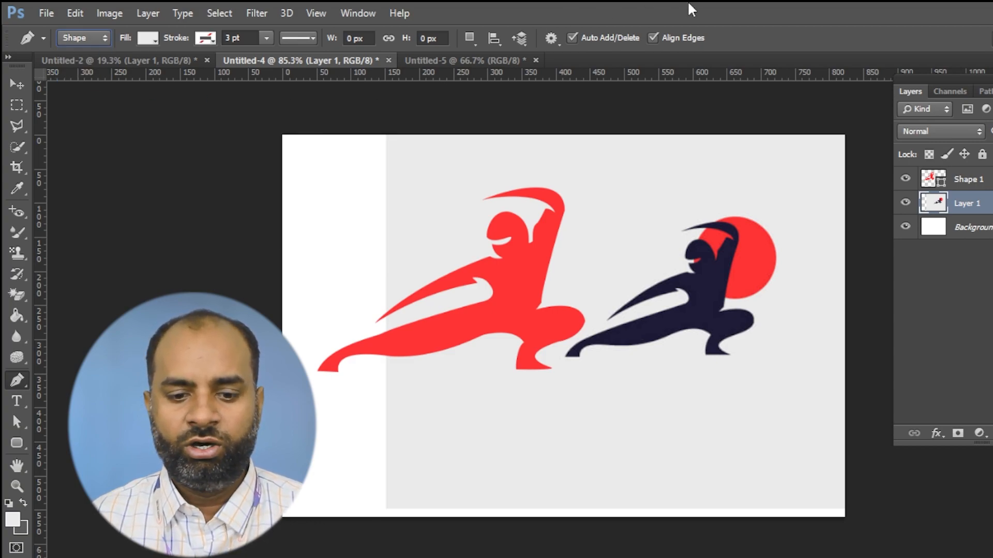